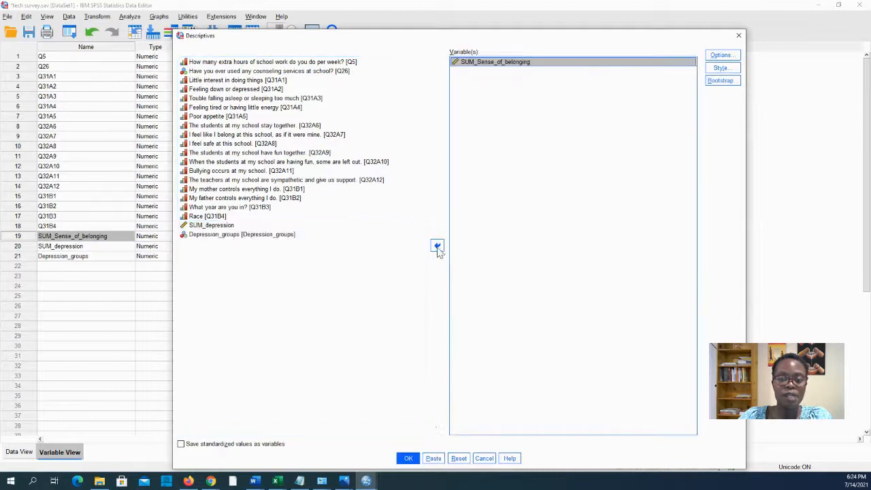
Run the DESCRIPTIVES syntax for SUM_Sense_of_belonging from the Syntax Editor.
{"action": "left_click", "coordinate": [433, 458]}
{"action": "mouse_move", "coordinate": [368, 482]}
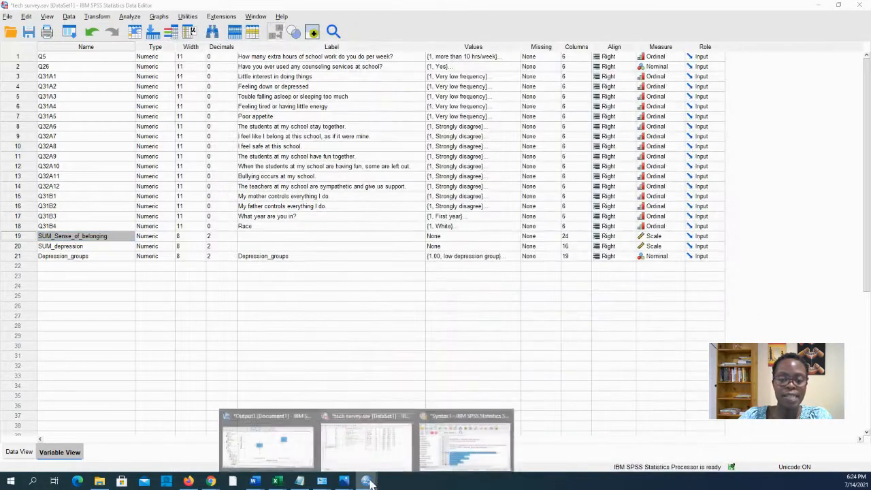
{"action": "left_click", "coordinate": [465, 439]}
{"action": "left_click_drag", "start_coordinate": [487, 256], "coordinate": [374, 248]}
{"action": "left_click", "coordinate": [448, 107]}
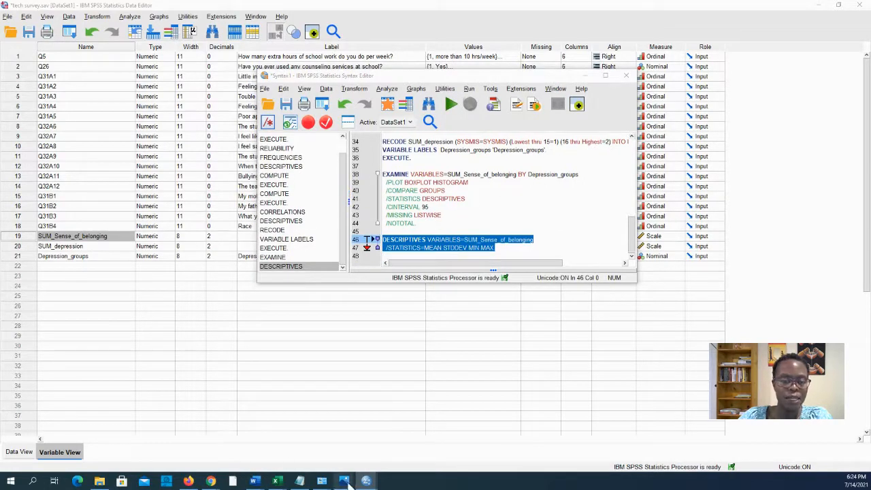
Review the descriptives (189 cases, mean 15.8783), then minimize the Viewer and Syntax Editor.
{"action": "mouse_move", "coordinate": [371, 485]}
{"action": "left_click", "coordinate": [292, 430]}
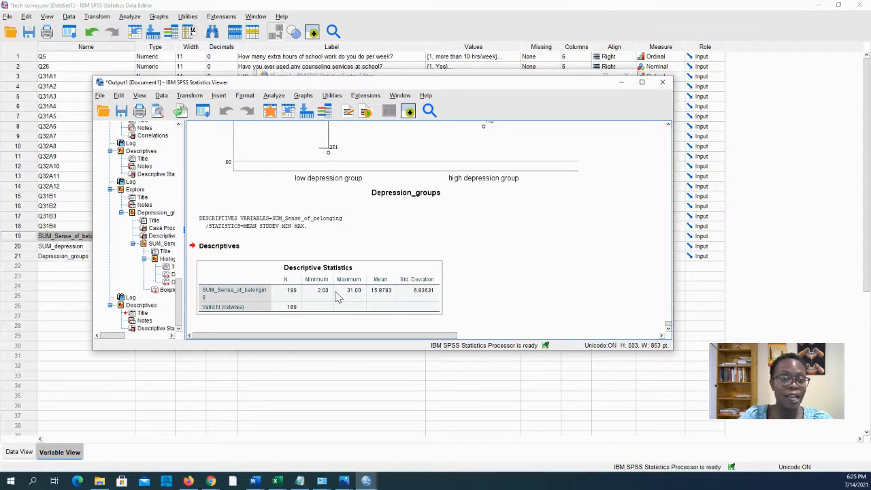
{"action": "left_click", "coordinate": [621, 82]}
{"action": "left_click", "coordinate": [586, 75]}
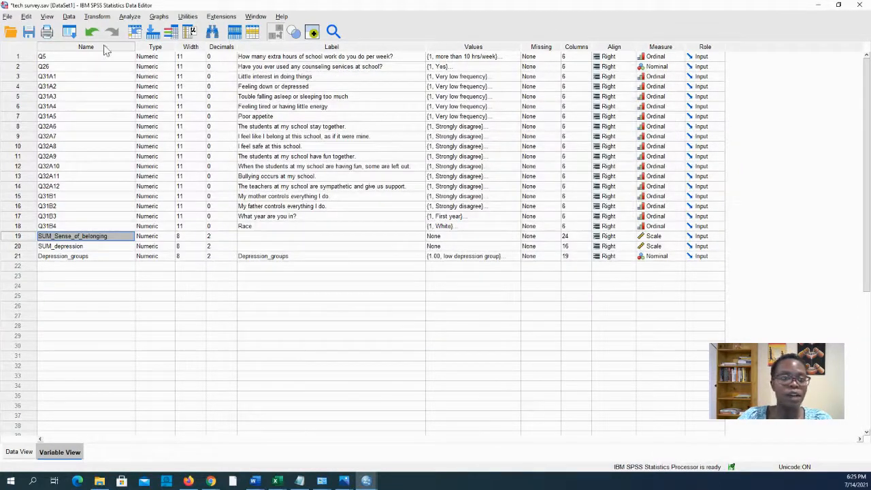
Start a Recode into Different Variables, replacing SUM_depression with SUM_Sense_of_belonging as input.
{"action": "left_click", "coordinate": [96, 16]}
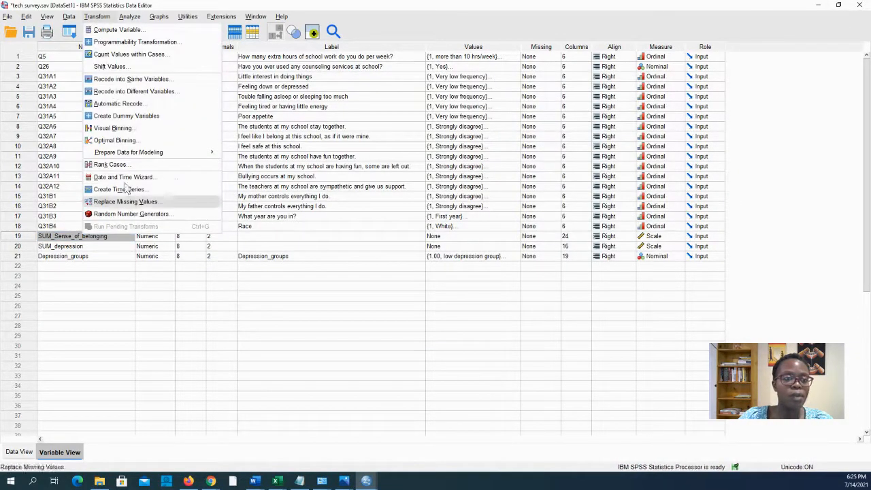
{"action": "left_click", "coordinate": [133, 93]}
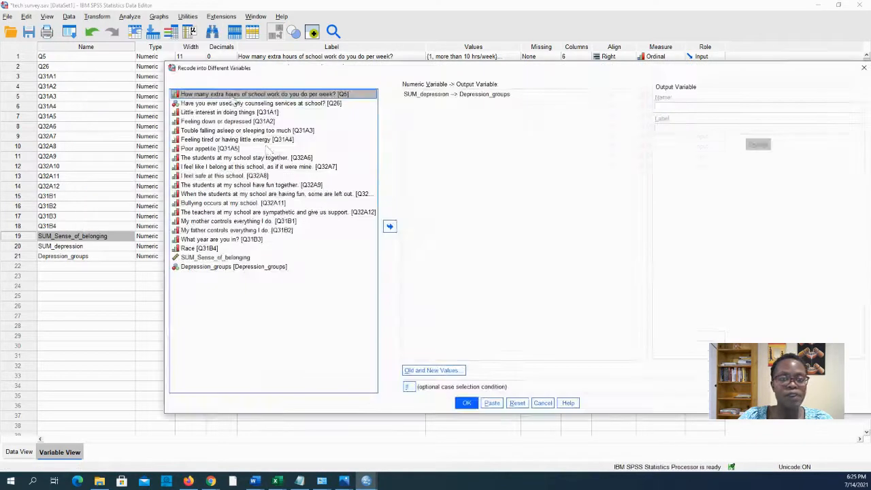
{"action": "left_click", "coordinate": [436, 95]}
{"action": "left_click", "coordinate": [389, 226]}
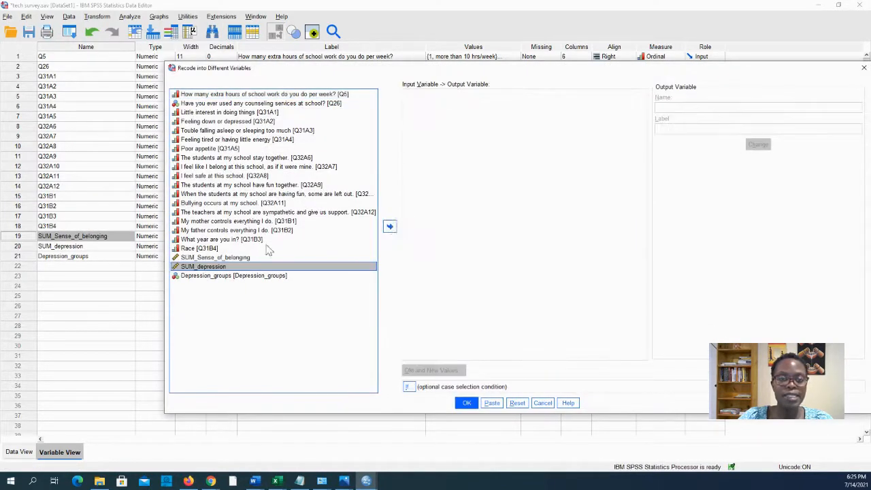
{"action": "left_click", "coordinate": [248, 258]}
{"action": "left_click", "coordinate": [390, 226]}
{"action": "left_click", "coordinate": [673, 107]}
Name and label the output variable senseofbelong_group and apply the change.
{"action": "type", "text": "senseofbelong_group"}
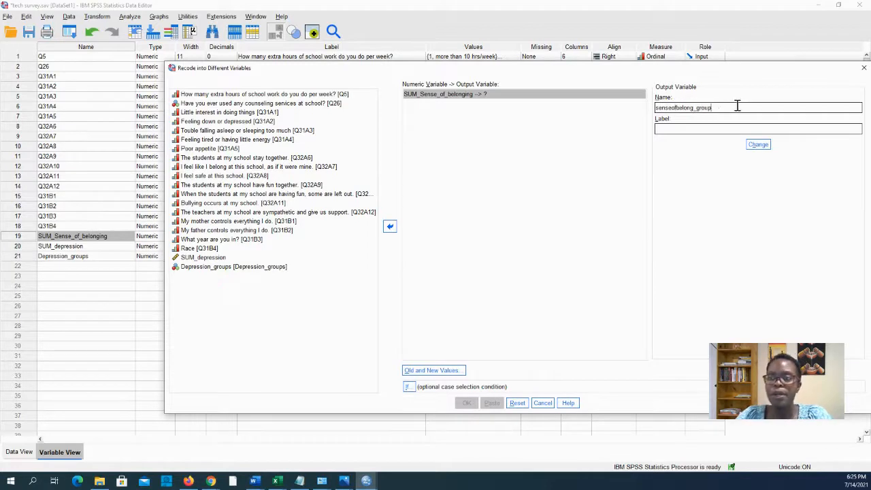
{"action": "left_click_drag", "start_coordinate": [741, 106], "coordinate": [538, 103]}
{"action": "key", "text": "ctrl+c"}
{"action": "left_click", "coordinate": [675, 128]}
{"action": "key", "text": "ctrl+v"}
{"action": "left_click", "coordinate": [758, 145]}
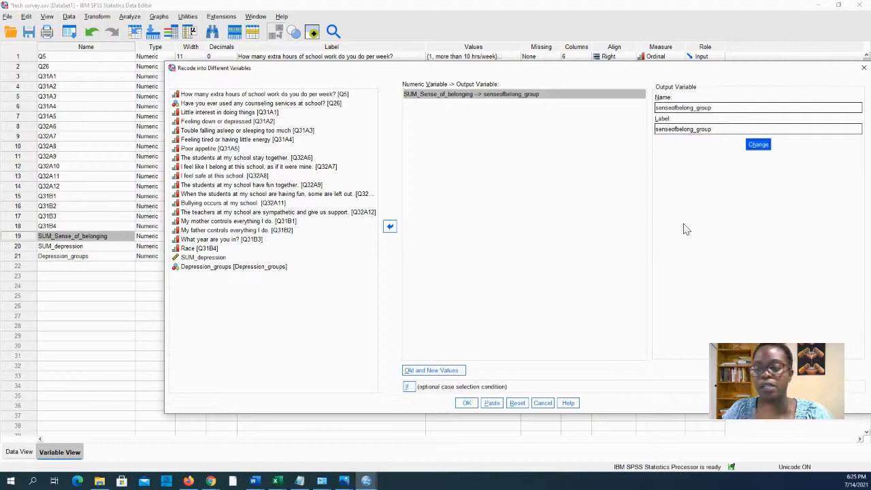
{"action": "left_click", "coordinate": [449, 372]}
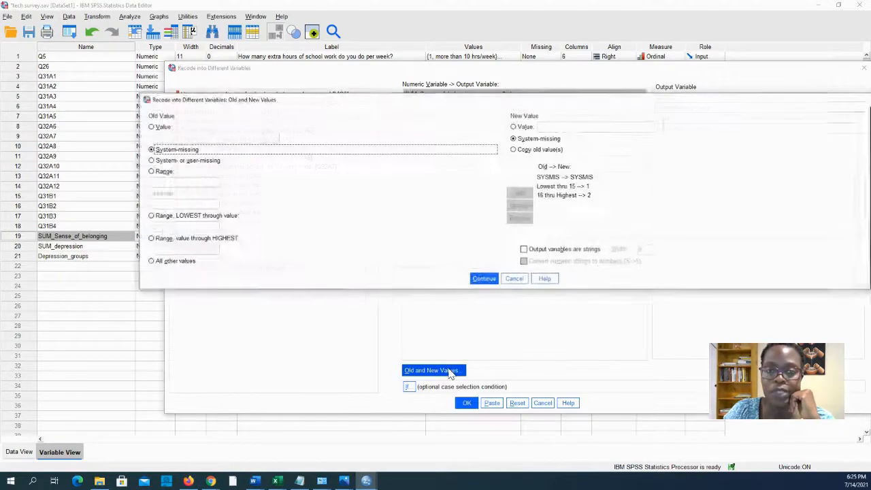
Keep the rules Lowest thru 15 → 1 and 16 thru Highest → 2 and accept them.
{"action": "left_click", "coordinate": [162, 226]}
{"action": "type", "text": "15"}
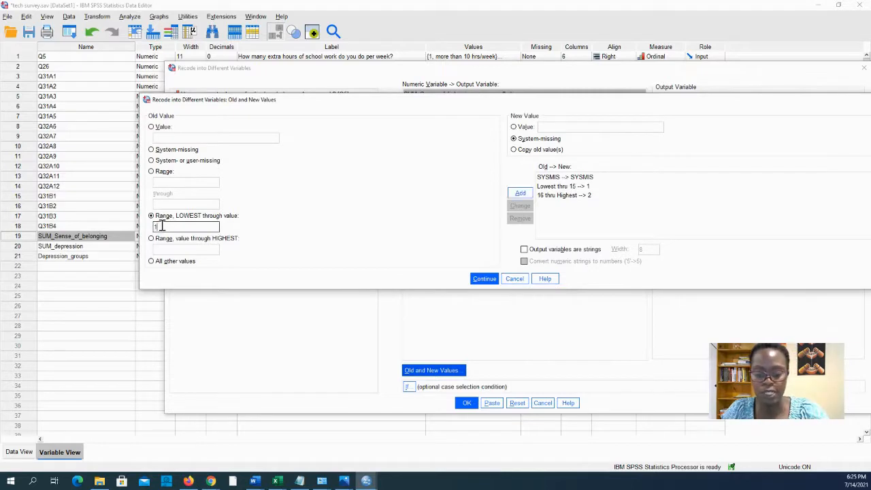
{"action": "left_click", "coordinate": [526, 128]}
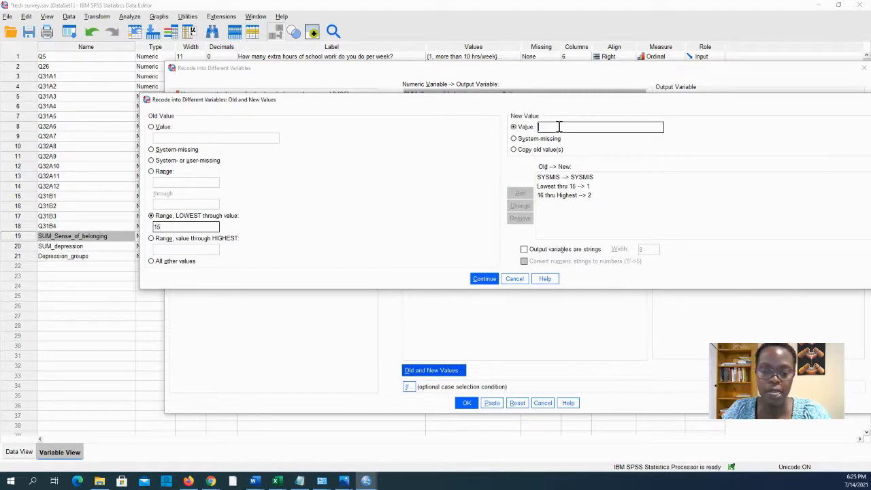
{"action": "type", "text": "1"}
{"action": "left_click", "coordinate": [520, 193]}
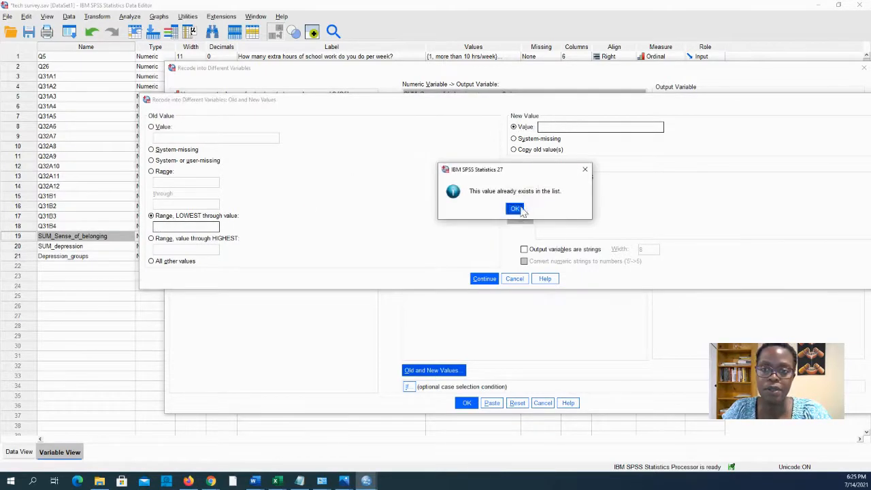
{"action": "left_click", "coordinate": [518, 209]}
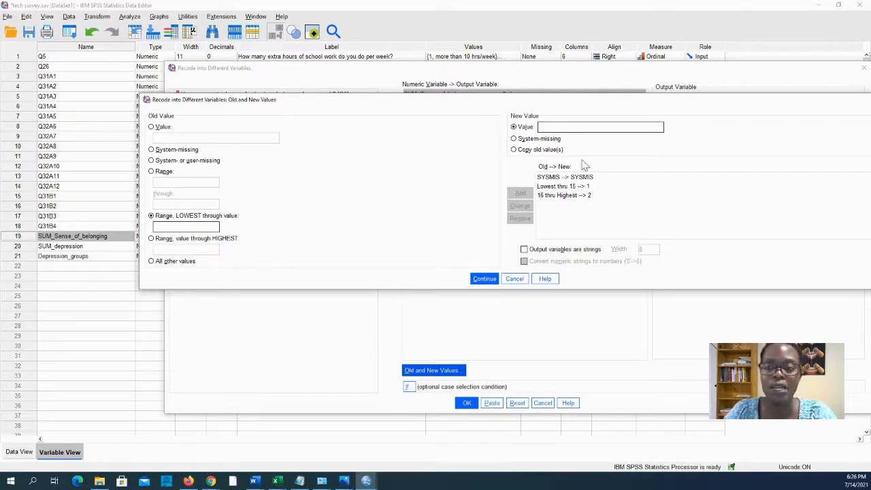
{"action": "left_click", "coordinate": [485, 279]}
Paste the RECODE command into syntax, run it, and check the output log.
{"action": "left_click", "coordinate": [500, 406]}
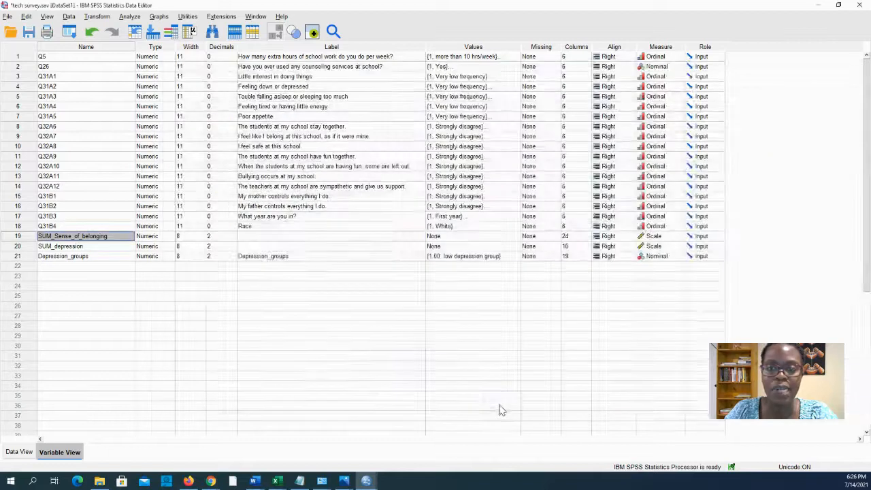
{"action": "mouse_move", "coordinate": [367, 482]}
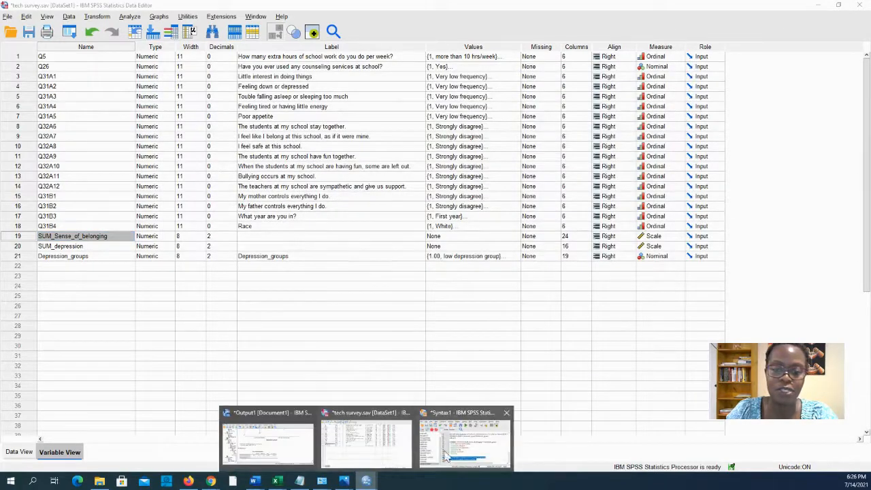
{"action": "left_click", "coordinate": [468, 444]}
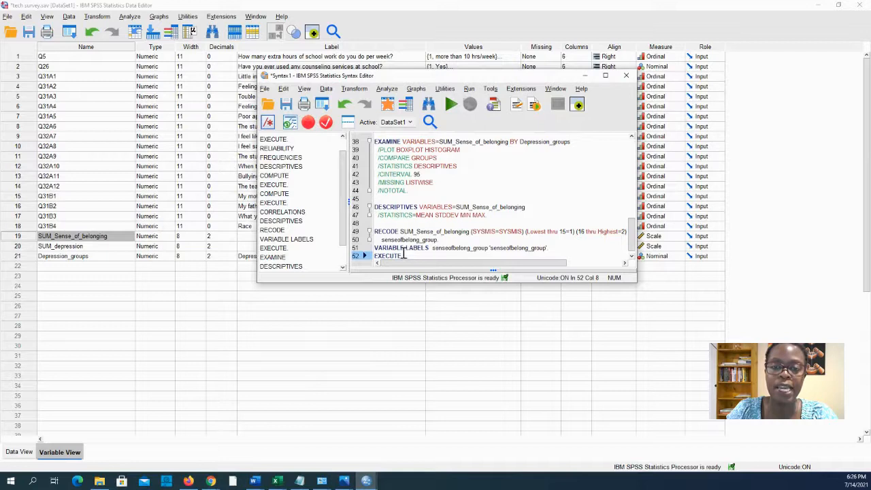
{"action": "left_click_drag", "start_coordinate": [404, 256], "coordinate": [347, 229]}
{"action": "left_click", "coordinate": [451, 103]}
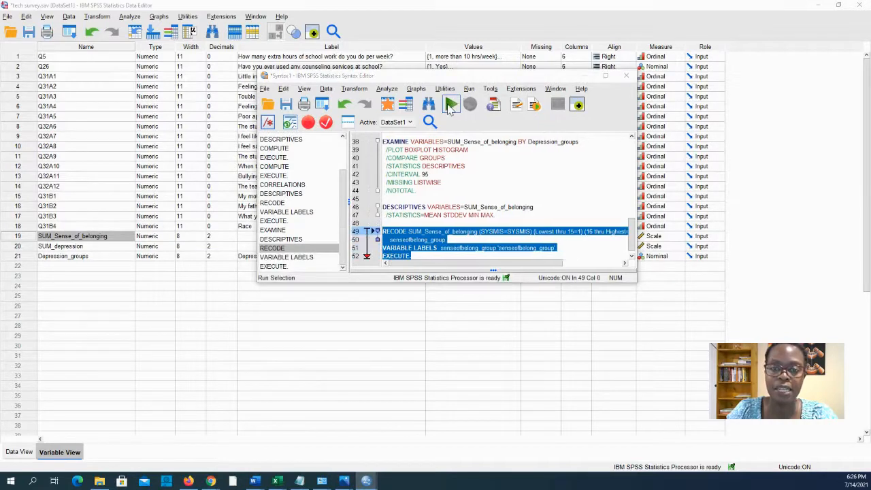
{"action": "mouse_move", "coordinate": [366, 482]}
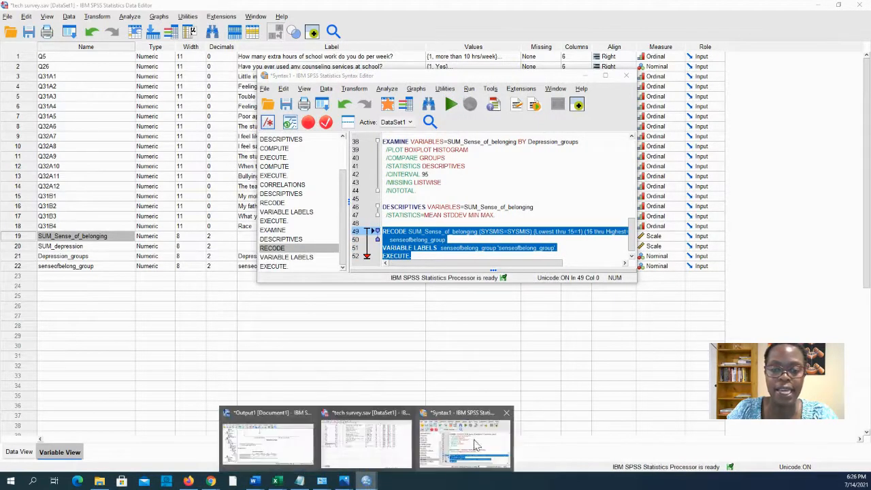
{"action": "left_click", "coordinate": [267, 445]}
{"action": "scroll", "coordinate": [433, 265], "scroll_direction": "down", "scroll_amount": 2}
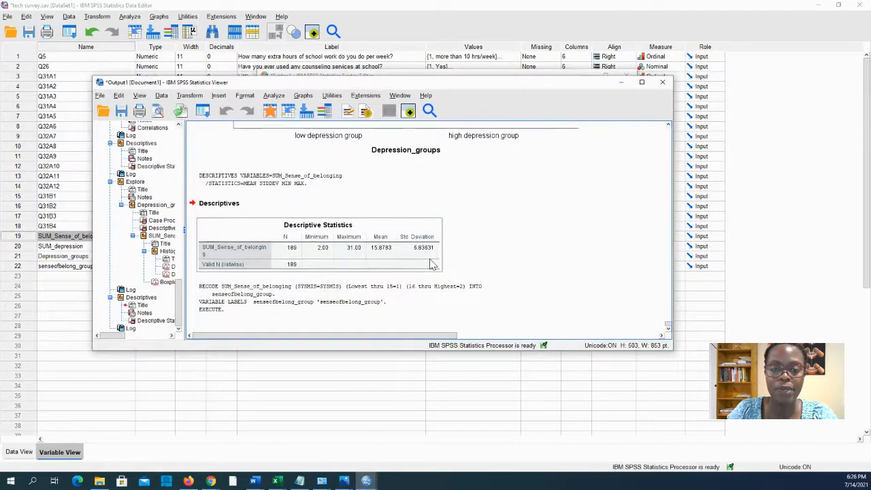
Inspect the new senseofbelong_group column's 1.00/2.00 codes in Data View.
{"action": "left_click", "coordinate": [71, 356]}
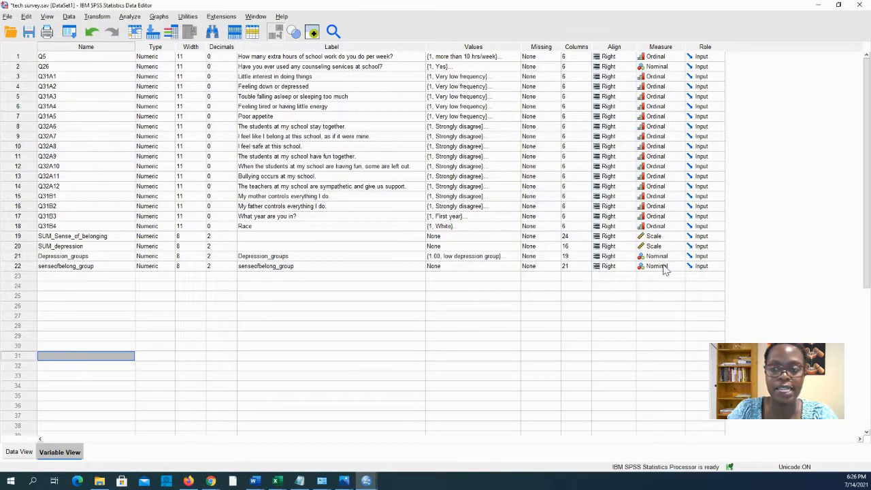
{"action": "left_click", "coordinate": [19, 452]}
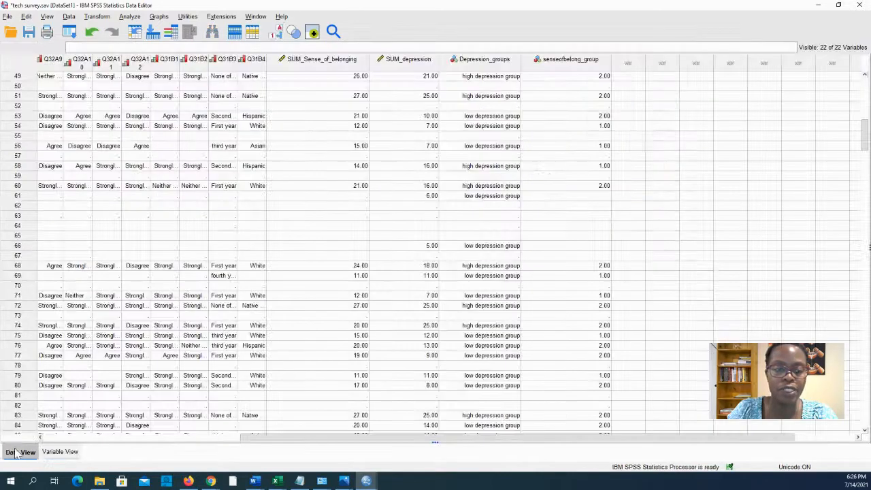
{"action": "left_click_drag", "start_coordinate": [294, 437], "coordinate": [430, 439]}
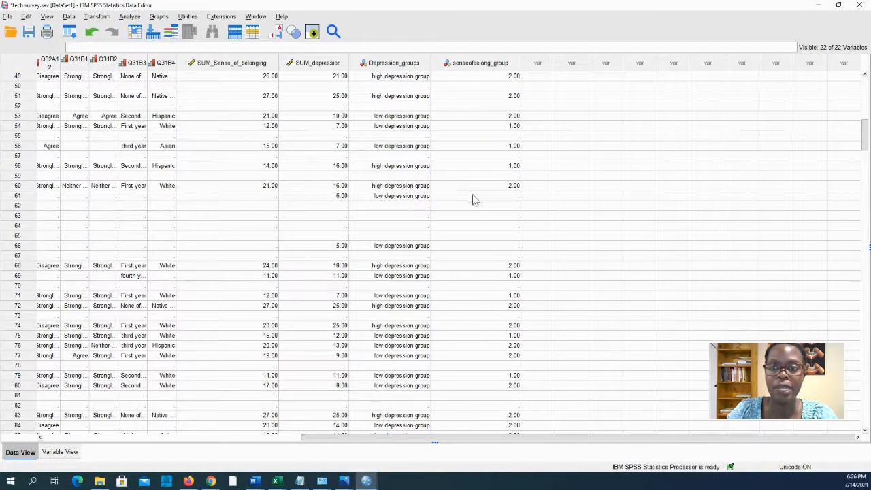
{"action": "scroll", "coordinate": [519, 385], "scroll_direction": "down", "scroll_amount": 3}
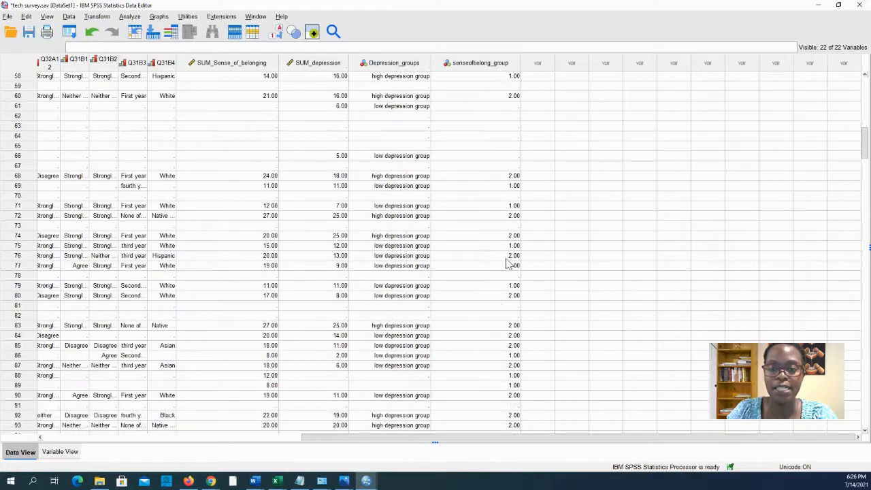
{"action": "scroll", "coordinate": [502, 334], "scroll_direction": "down", "scroll_amount": 13}
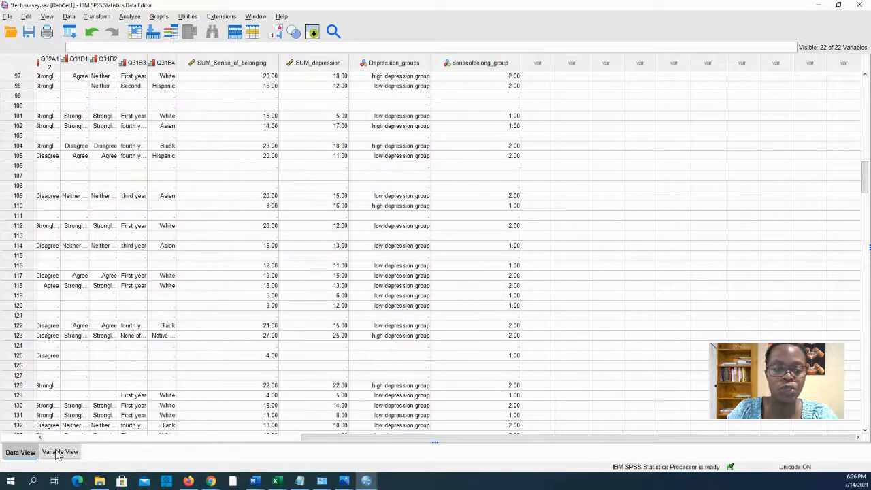
{"action": "left_click", "coordinate": [59, 452]}
{"action": "left_click", "coordinate": [466, 267]}
Label senseofbelong_group values 1 'low sense of belonging' and 2 'high sense of belonging'.
{"action": "left_click", "coordinate": [515, 267]}
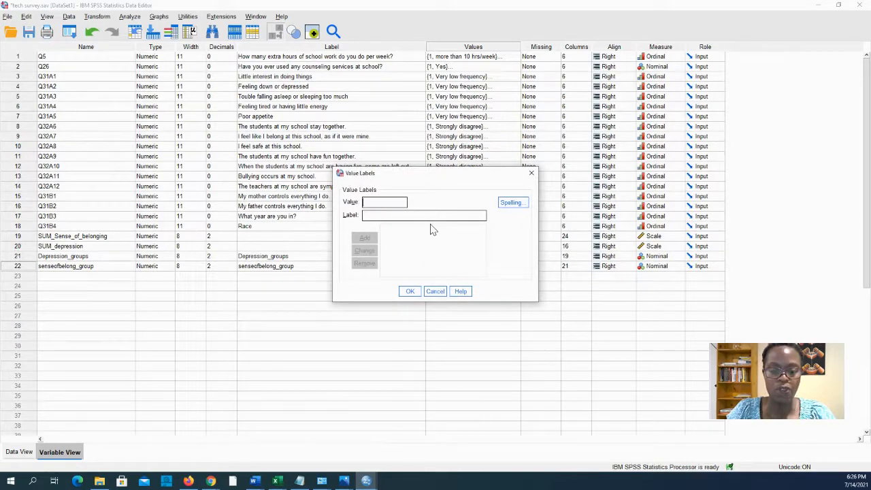
{"action": "type", "text": "s"}
{"action": "key", "text": "BackSpace"}
{"action": "type", "text": "low sense of belonging"}
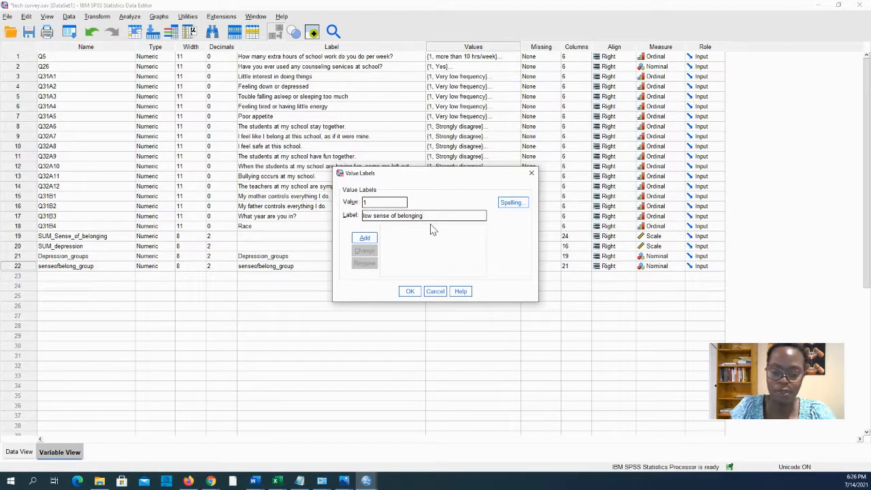
{"action": "key", "text": "alt+a"}
{"action": "type", "text": "high"}
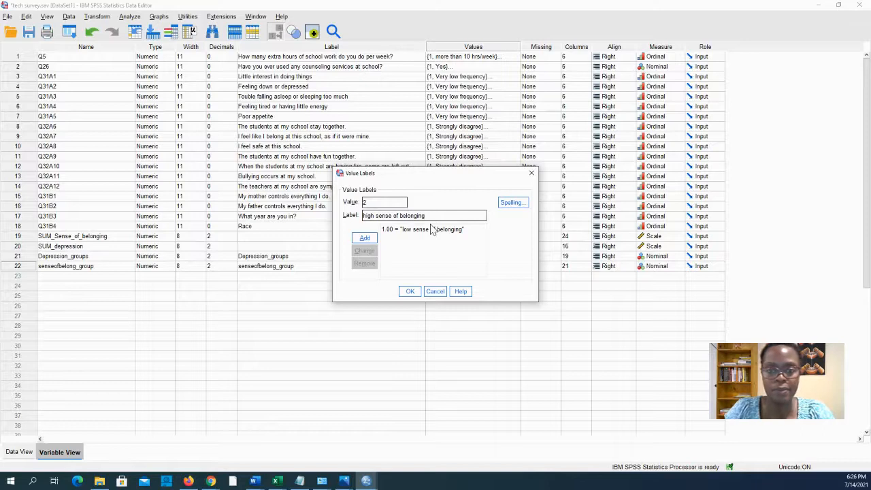
{"action": "left_click", "coordinate": [365, 238]}
{"action": "left_click", "coordinate": [410, 291]}
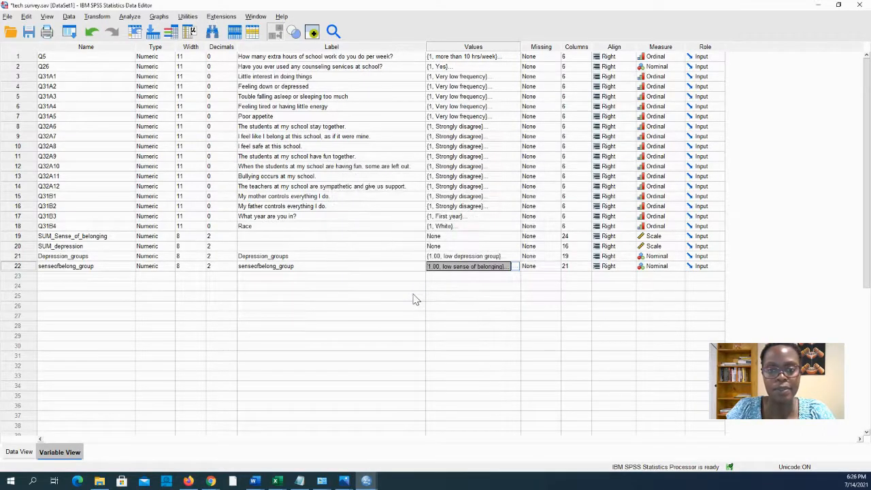
{"action": "left_click", "coordinate": [514, 270]}
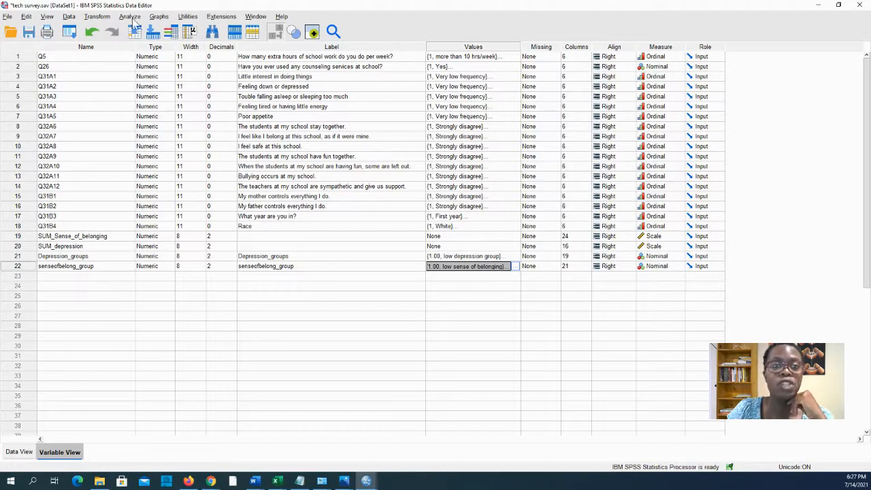
Open the Crosstabs dialog from Analyze > Descriptive Statistics.
{"action": "left_click", "coordinate": [135, 18]}
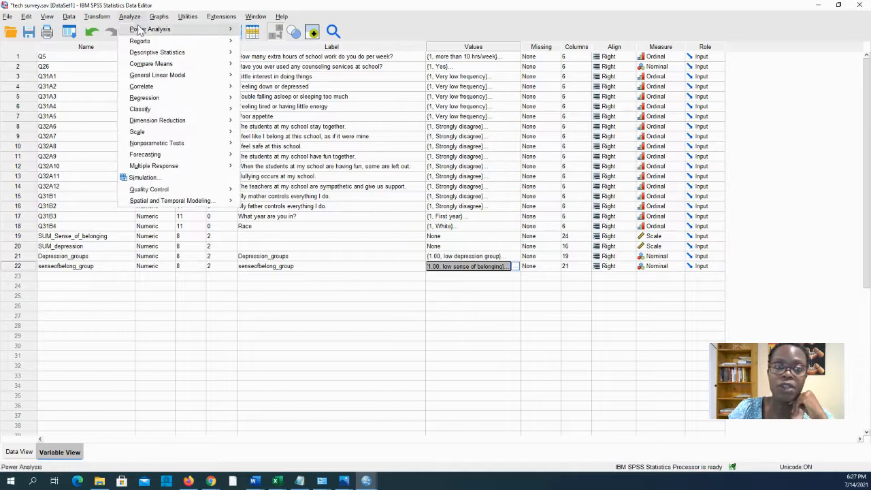
{"action": "mouse_move", "coordinate": [141, 31]}
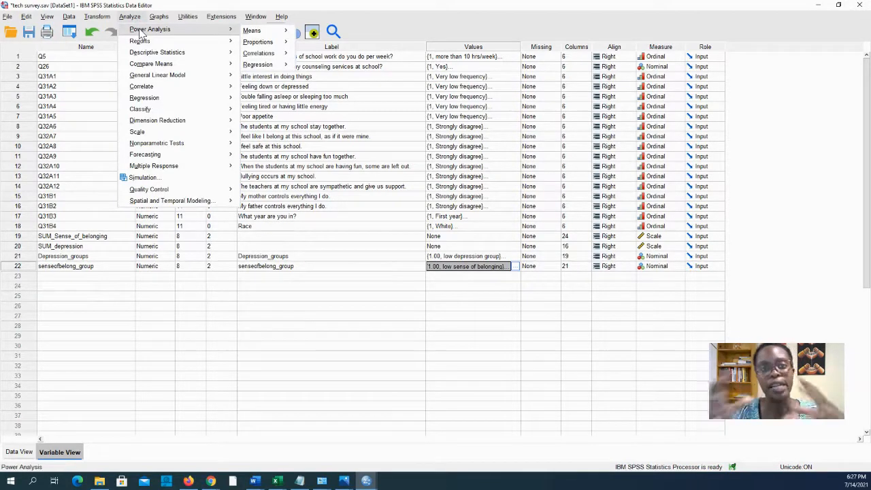
{"action": "mouse_move", "coordinate": [184, 54]}
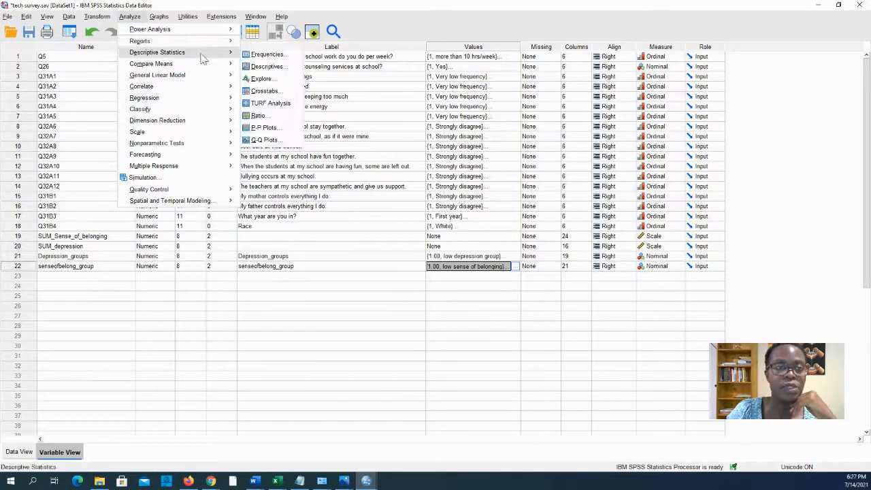
{"action": "left_click", "coordinate": [270, 91]}
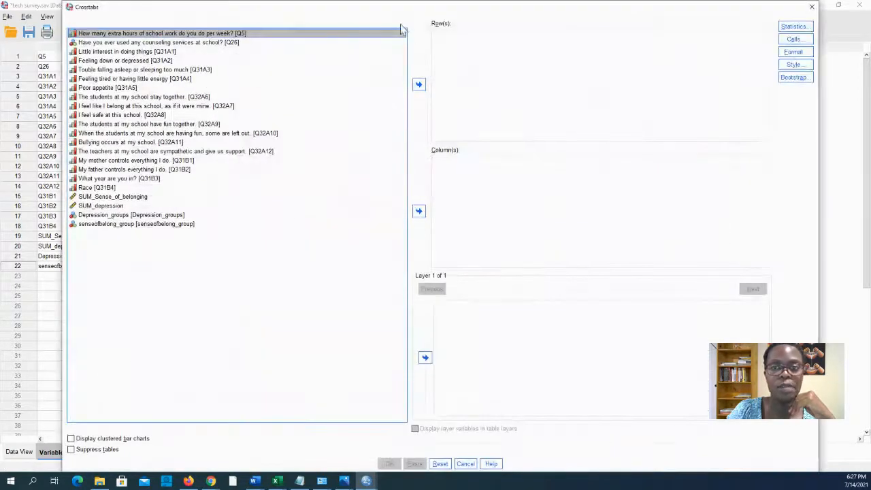
{"action": "left_click_drag", "start_coordinate": [395, 14], "coordinate": [391, 53]}
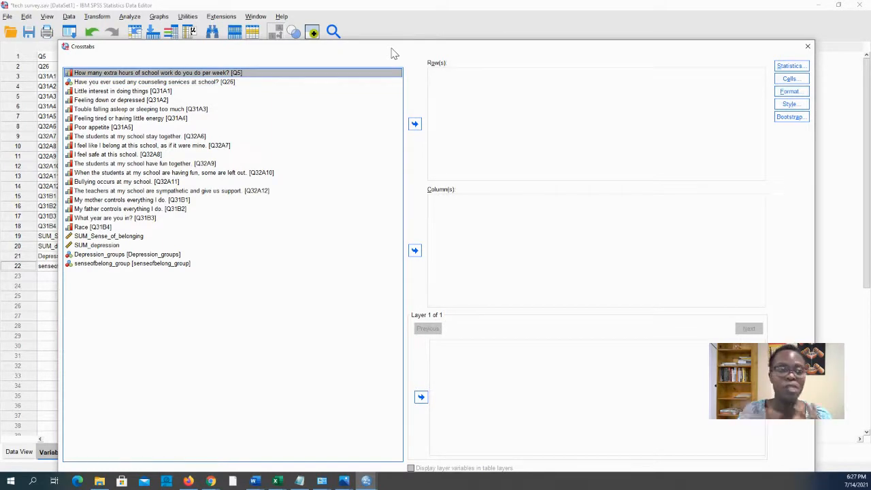
Put Depression_groups in Column(s) and senseofbelong_group in Row(s).
{"action": "left_click", "coordinate": [158, 255]}
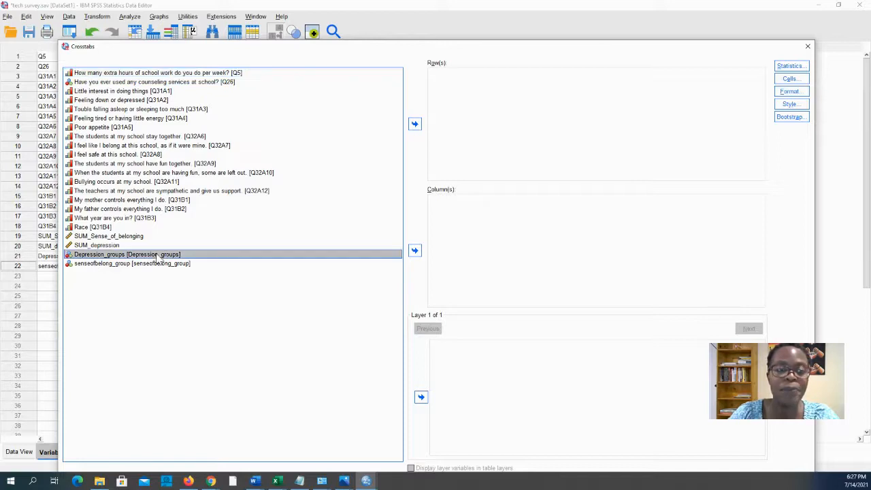
{"action": "left_click", "coordinate": [415, 250]}
{"action": "left_click", "coordinate": [158, 256]}
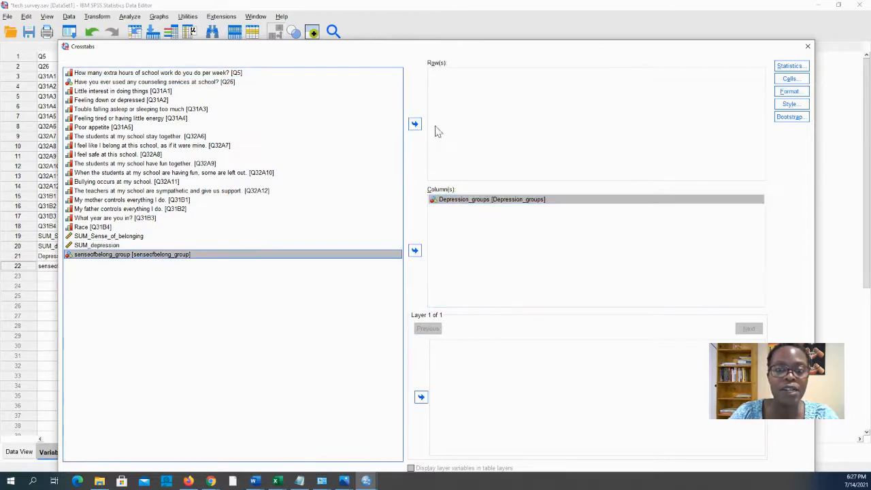
{"action": "left_click", "coordinate": [414, 124]}
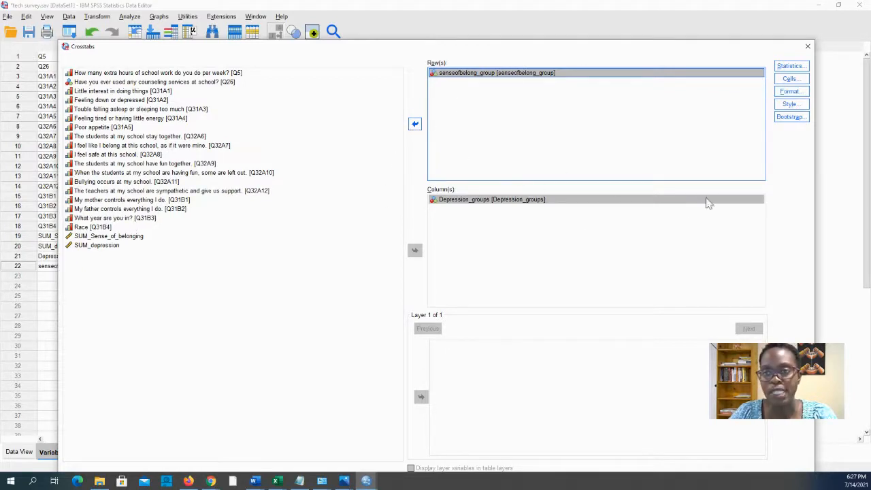
Request the Chi-square statistic for the crosstab.
{"action": "left_click", "coordinate": [518, 88]}
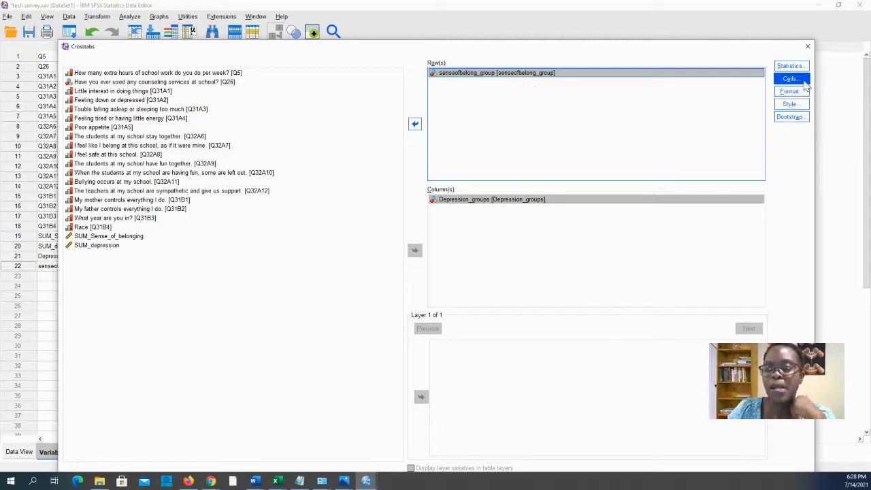
{"action": "left_click", "coordinate": [791, 66]}
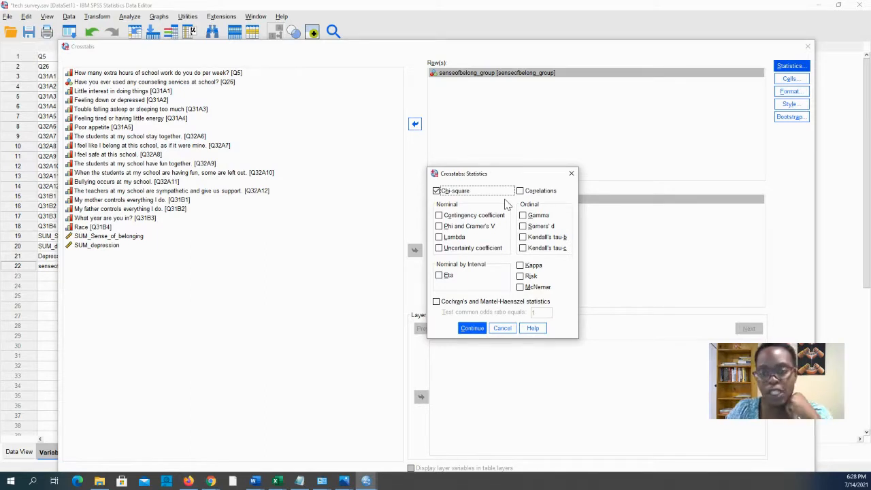
{"action": "left_click", "coordinate": [472, 328]}
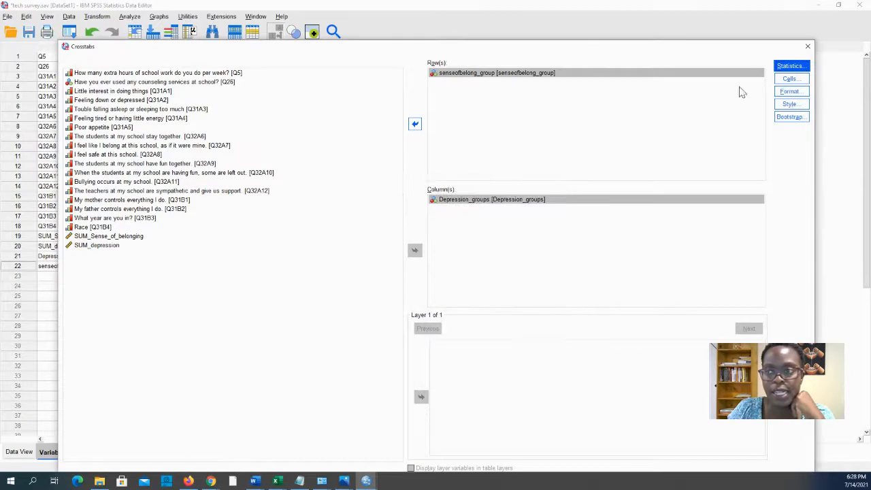
Add column percentages to the cells and keep ascending row order.
{"action": "left_click", "coordinate": [790, 79]}
{"action": "left_click_drag", "start_coordinate": [487, 487], "coordinate": [408, 67]}
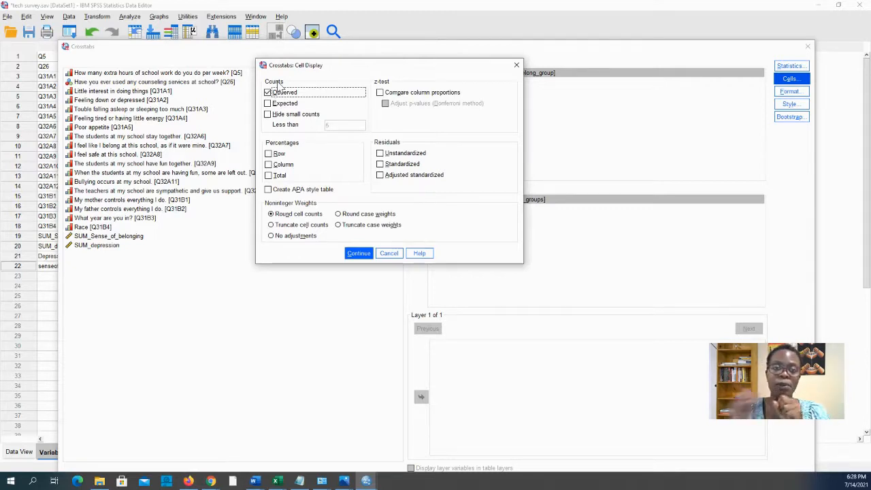
{"action": "left_click", "coordinate": [269, 164]}
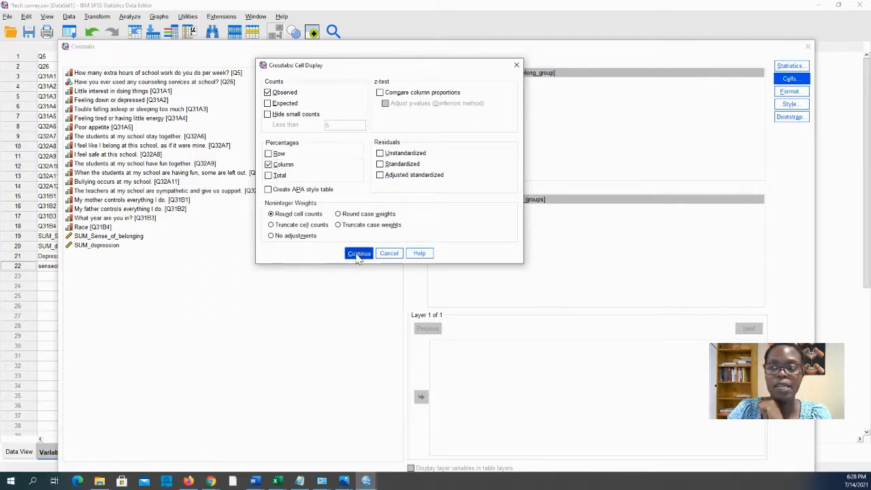
{"action": "left_click", "coordinate": [358, 254]}
{"action": "left_click", "coordinate": [789, 92]}
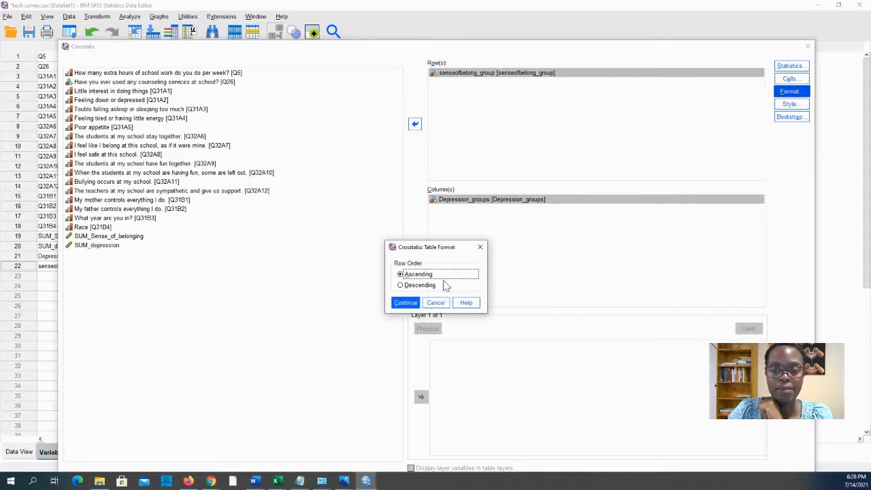
{"action": "left_click", "coordinate": [416, 304]}
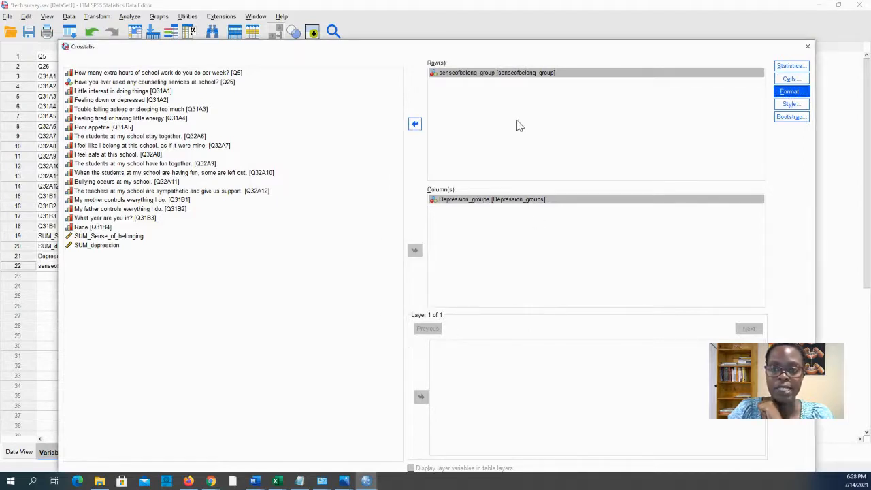
Paste the CROSSTABS command and run only that block from the Syntax Editor.
{"action": "left_click_drag", "start_coordinate": [463, 52], "coordinate": [468, 5]}
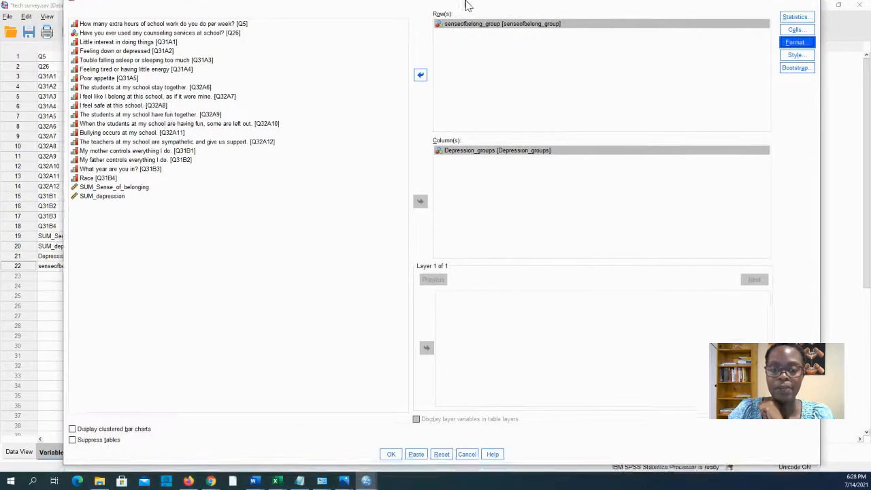
{"action": "left_click", "coordinate": [416, 454]}
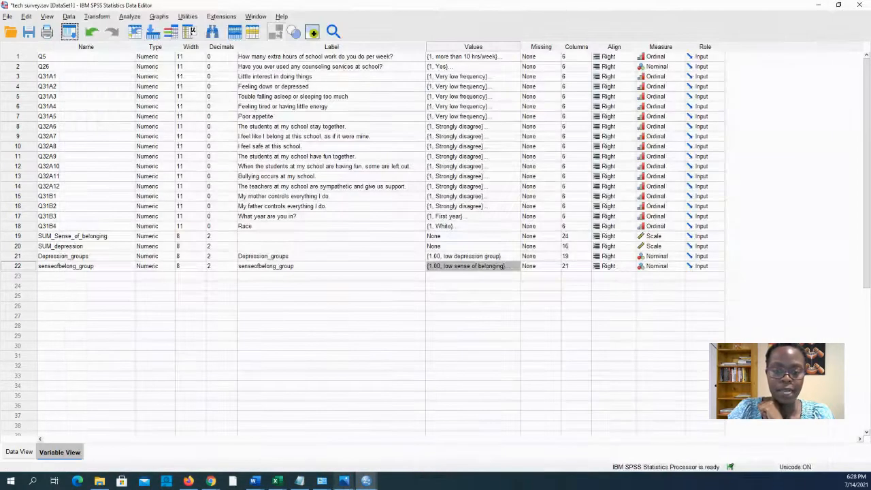
{"action": "mouse_move", "coordinate": [366, 480]}
{"action": "left_click", "coordinate": [465, 444]}
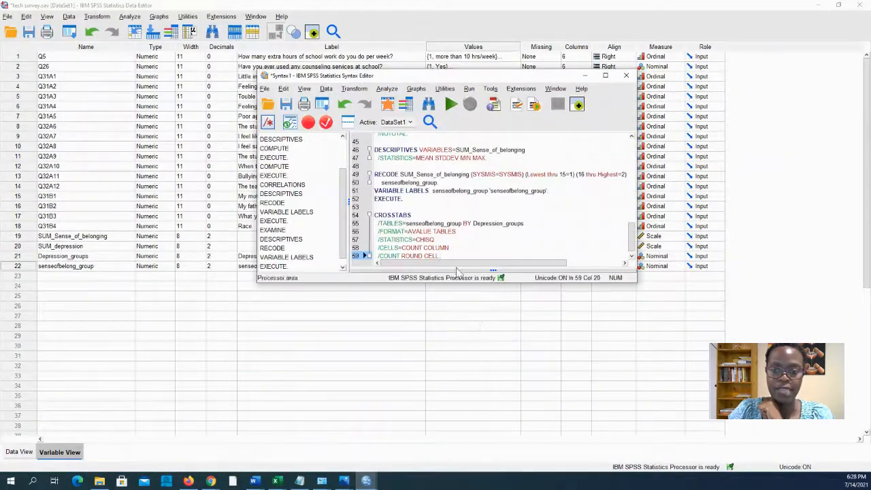
{"action": "left_click_drag", "start_coordinate": [454, 257], "coordinate": [306, 200]}
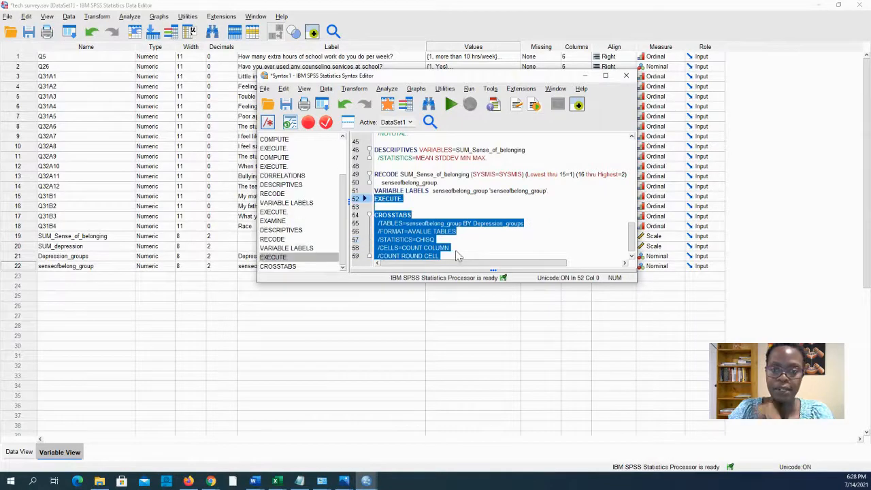
{"action": "left_click_drag", "start_coordinate": [457, 256], "coordinate": [374, 215]}
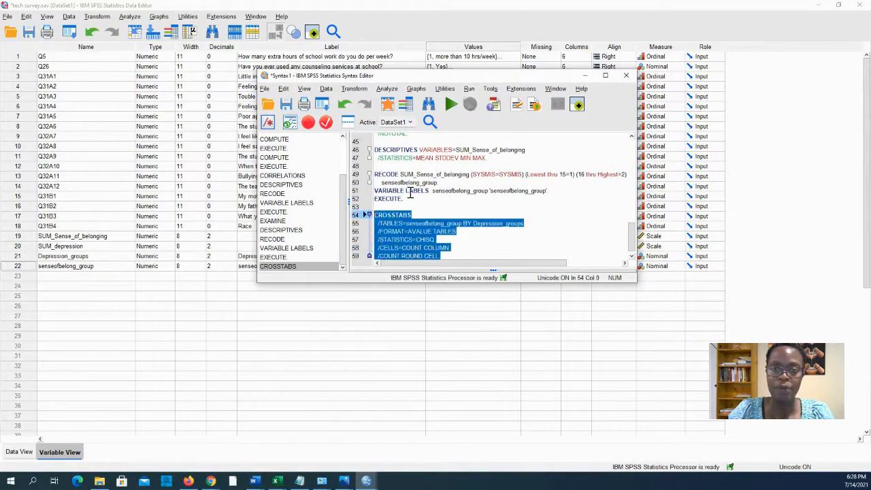
{"action": "left_click", "coordinate": [452, 105]}
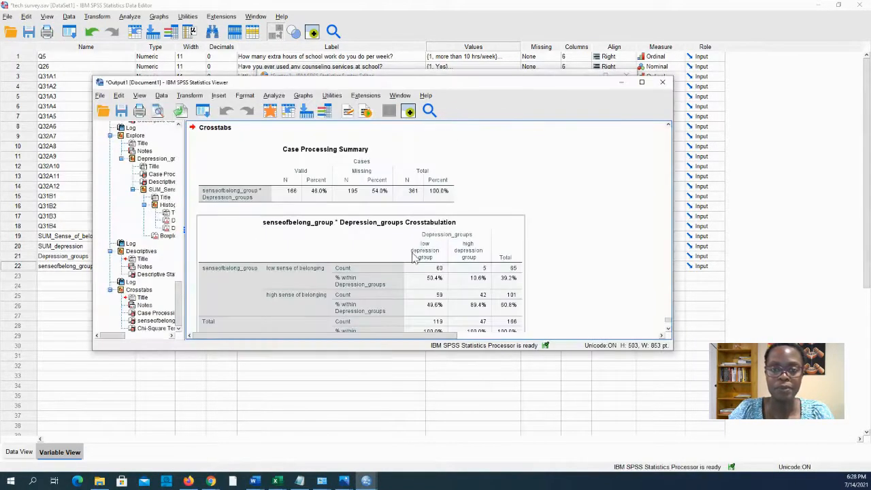
Move the senseofbelong_group * Depression_groups crosstab below the Chi-Square Tests table and select it.
{"action": "scroll", "coordinate": [413, 258], "scroll_direction": "down", "scroll_amount": 1}
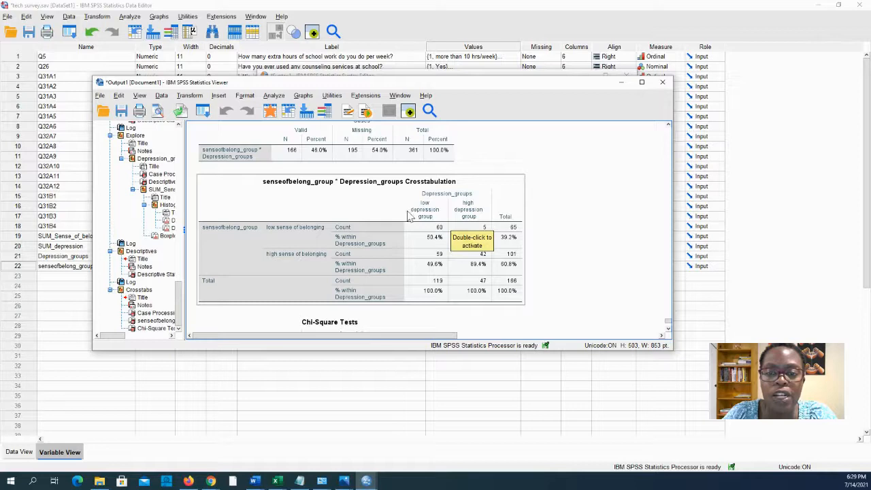
{"action": "left_click_drag", "start_coordinate": [409, 211], "coordinate": [429, 290]}
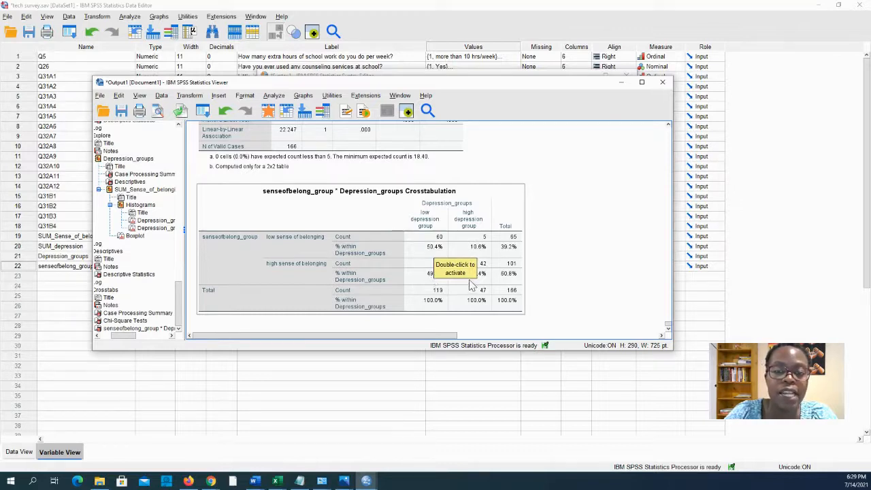
{"action": "left_click", "coordinate": [563, 289]}
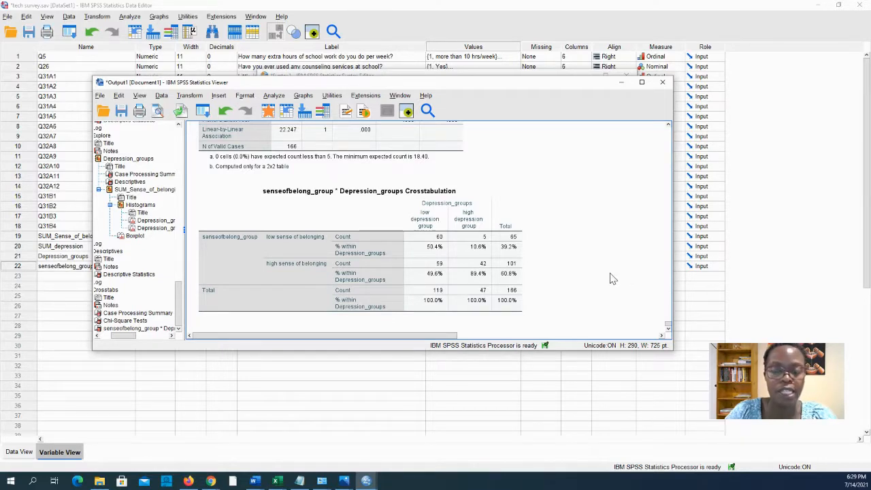
{"action": "left_click", "coordinate": [498, 275]}
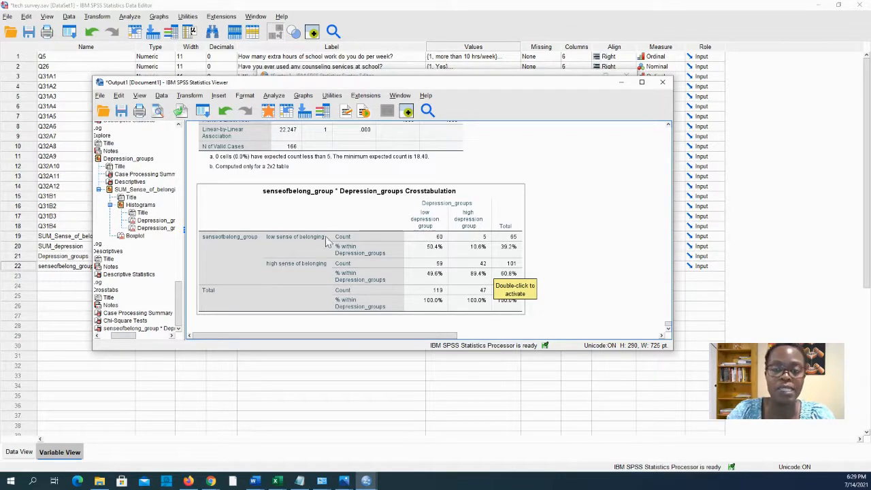
Copy the SPSS crosstab and switch to the Depression sheet of Book3 in Excel.
{"action": "right_click", "coordinate": [453, 264]}
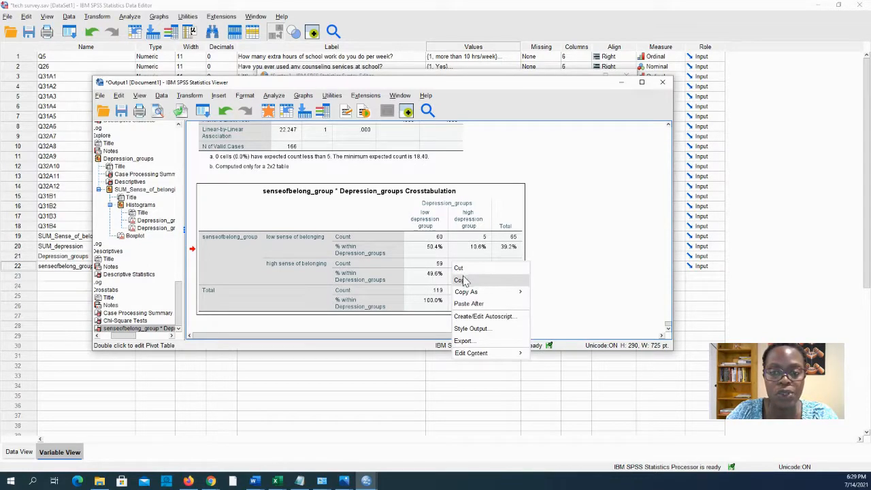
{"action": "left_click", "coordinate": [461, 281]}
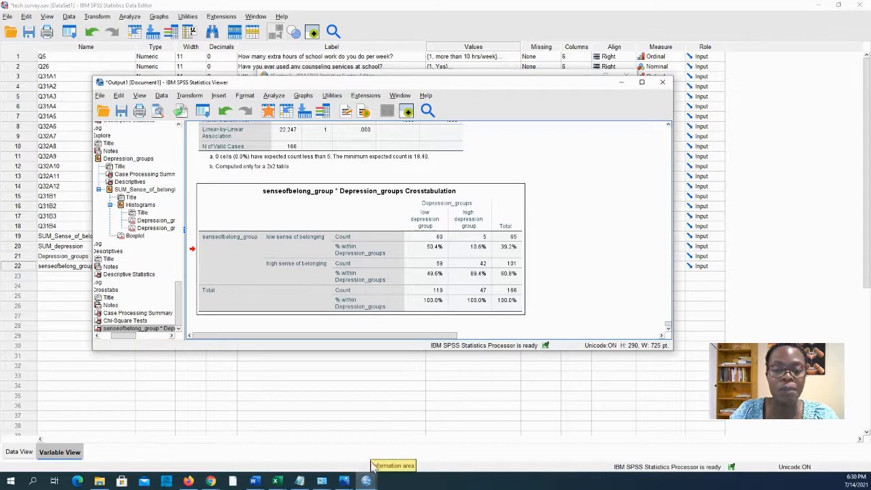
{"action": "mouse_move", "coordinate": [279, 481]}
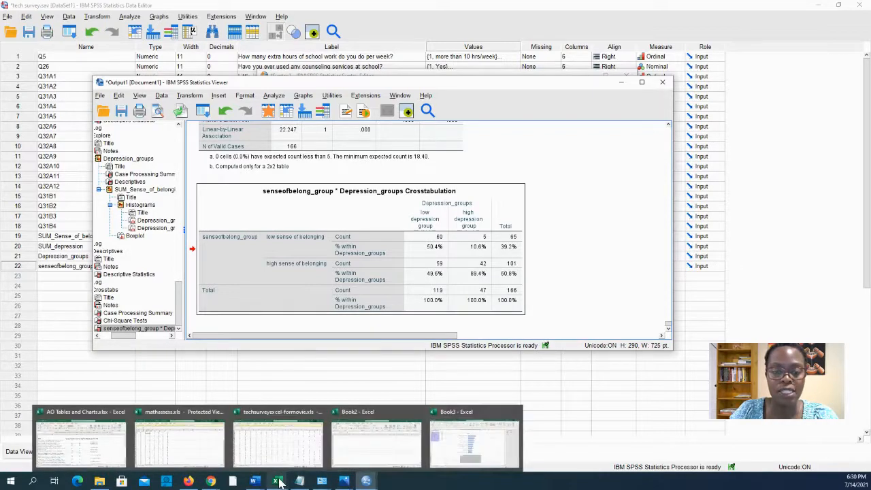
{"action": "left_click", "coordinate": [486, 448]}
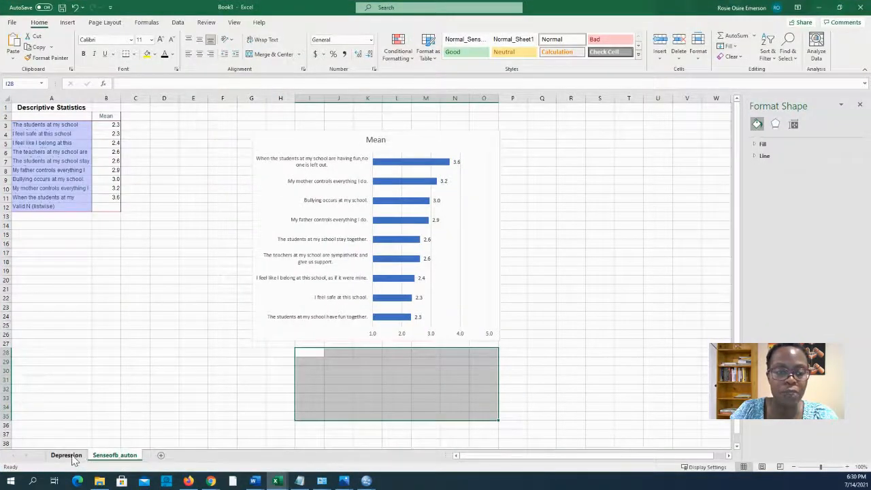
{"action": "left_click", "coordinate": [71, 456]}
{"action": "scroll", "coordinate": [414, 172], "scroll_direction": "up", "scroll_amount": 2}
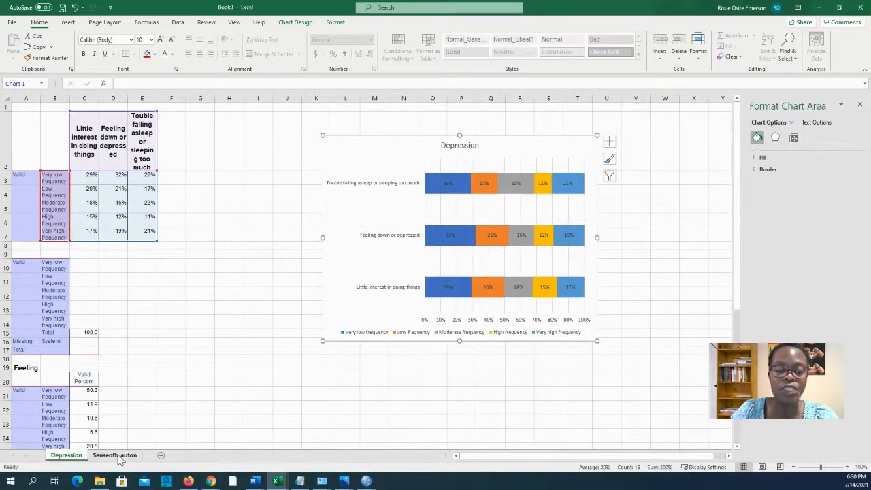
Change the CROSSTABS cells to /CELLS=COLUMN only and rerun the command.
{"action": "mouse_move", "coordinate": [366, 480]}
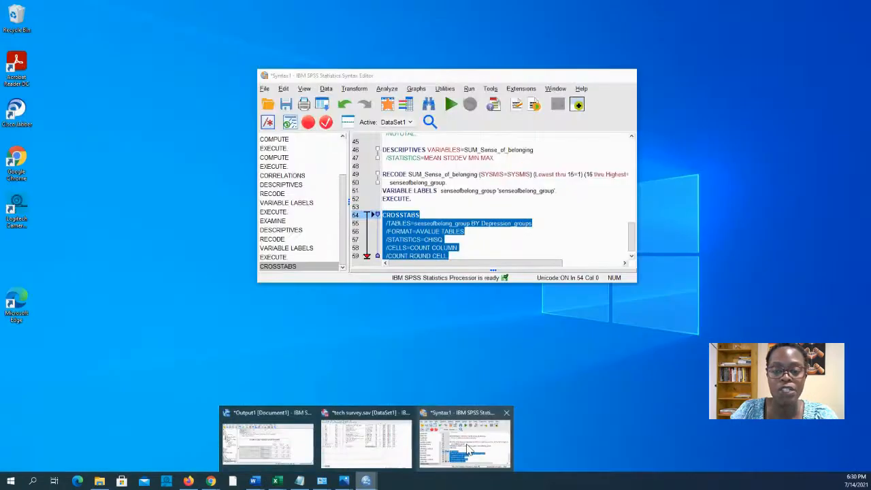
{"action": "left_click", "coordinate": [466, 449]}
{"action": "scroll", "coordinate": [449, 255], "scroll_direction": "down", "scroll_amount": 1}
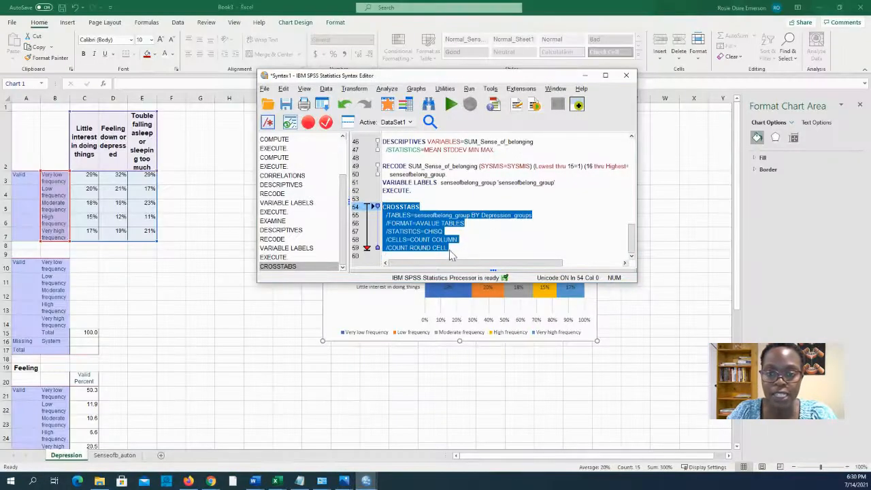
{"action": "left_click", "coordinate": [457, 249]}
{"action": "left_click", "coordinate": [425, 240]}
{"action": "key", "text": "BackSpace"}
{"action": "key", "text": "BackSpace"}
{"action": "key", "text": "BackSpace"}
{"action": "key", "text": "BackSpace"}
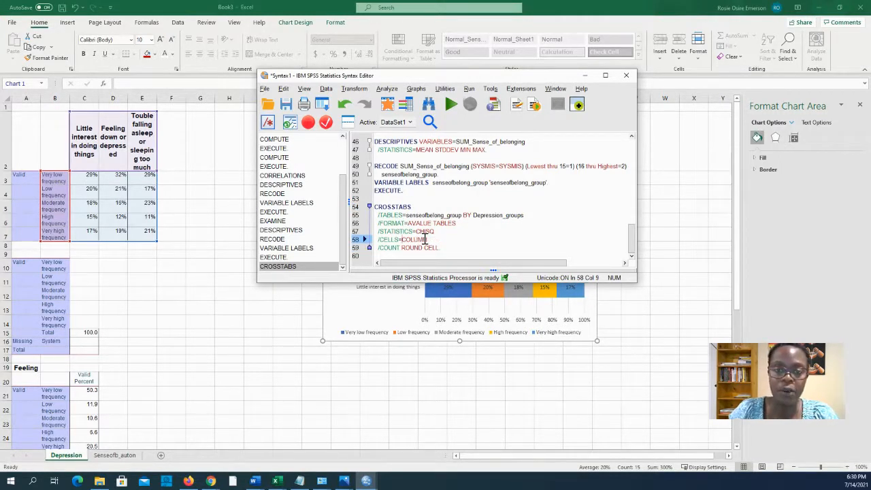
{"action": "left_click", "coordinate": [495, 232]}
{"action": "left_click_drag", "start_coordinate": [438, 248], "coordinate": [375, 206]}
{"action": "left_click", "coordinate": [452, 105]}
Copy the new column-percentage crosstabulation table and go back to the Excel workbook.
{"action": "scroll", "coordinate": [391, 238], "scroll_direction": "down", "scroll_amount": 3}
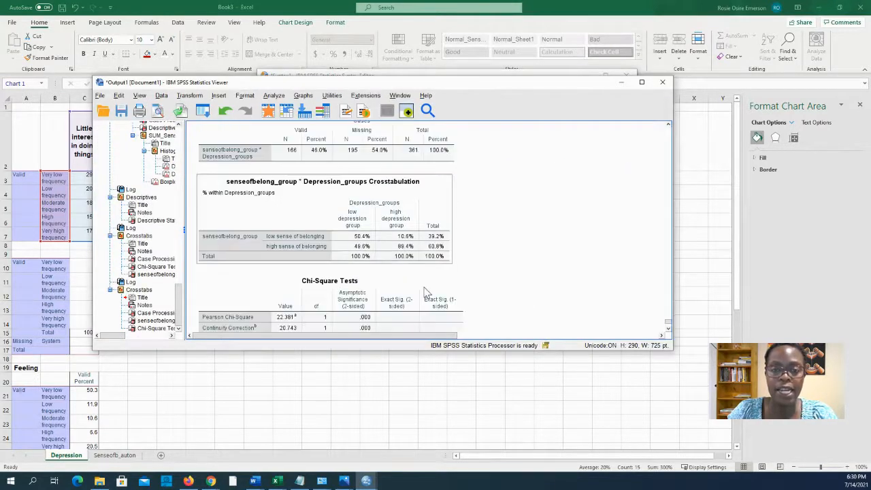
{"action": "scroll", "coordinate": [391, 239], "scroll_direction": "up", "scroll_amount": 1}
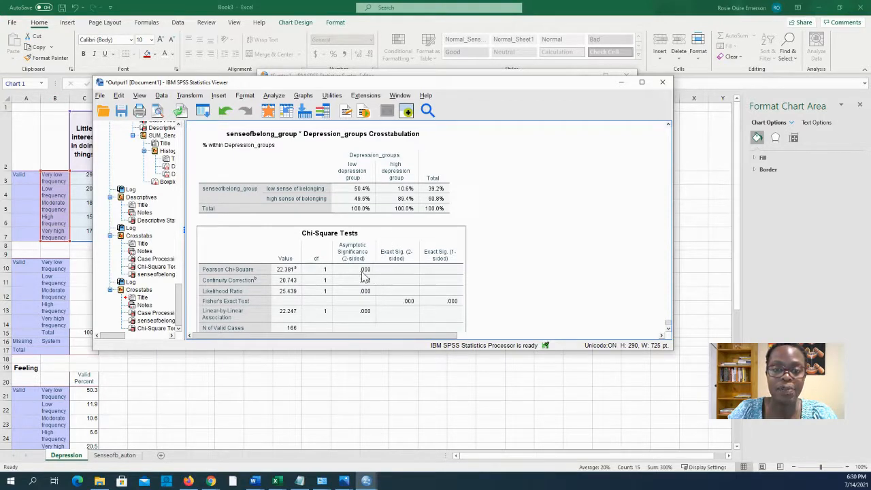
{"action": "left_click", "coordinate": [341, 209]}
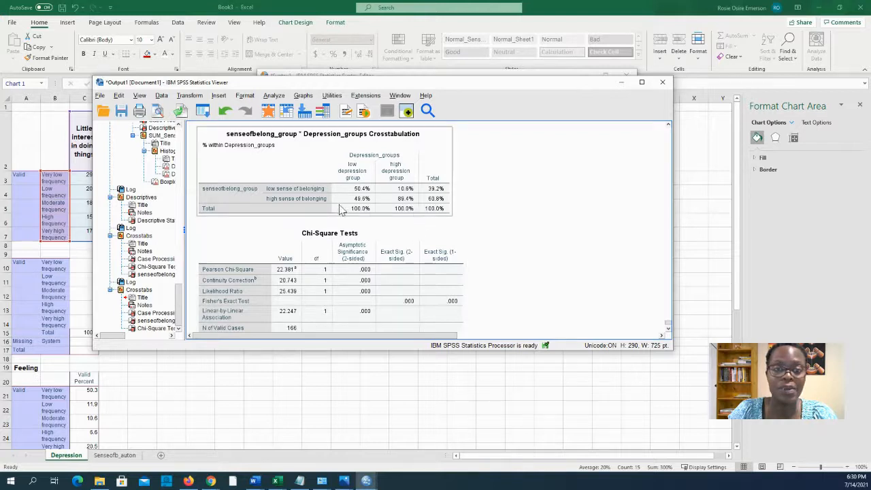
{"action": "right_click", "coordinate": [405, 194]}
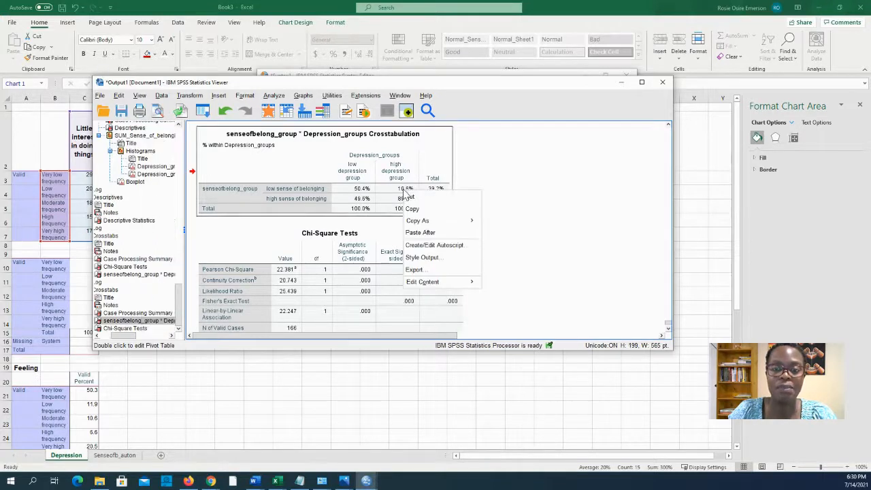
{"action": "left_click", "coordinate": [413, 209]}
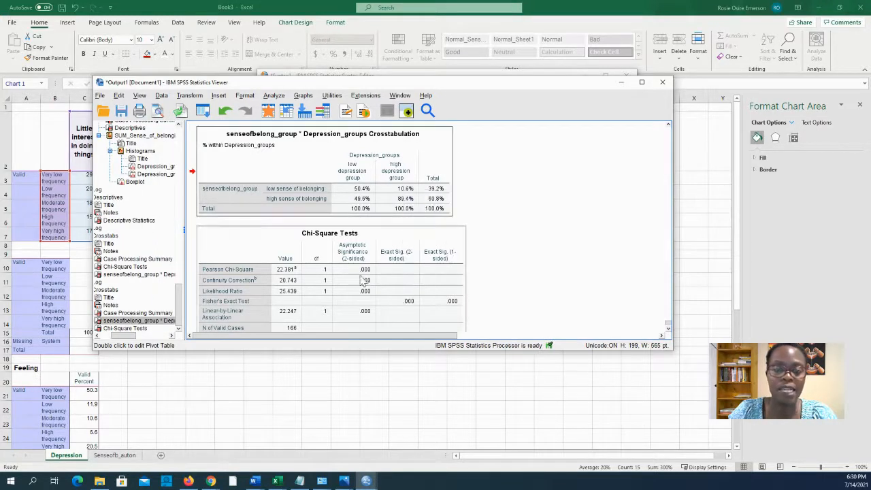
{"action": "left_click", "coordinate": [195, 410]}
Paste the crosstab into a new Sheet3 and unmerge its cells.
{"action": "left_click", "coordinate": [162, 456]}
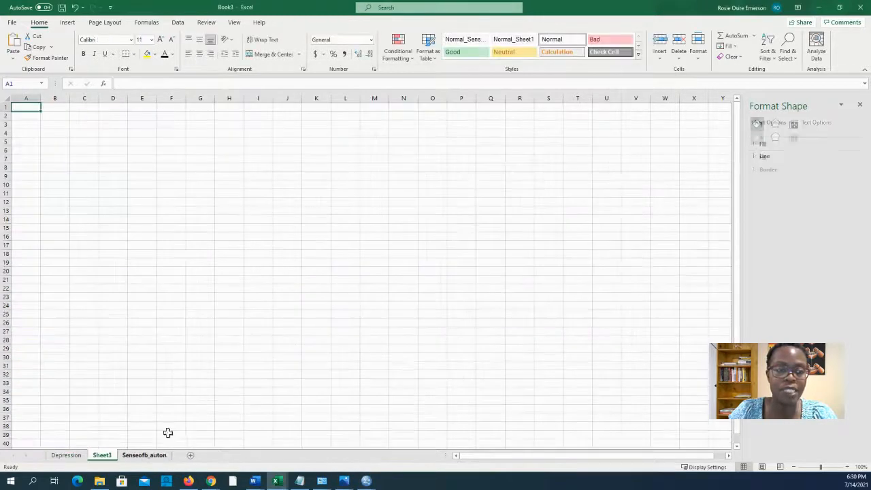
{"action": "key", "text": "ctrl+v"}
{"action": "left_click", "coordinate": [298, 54]}
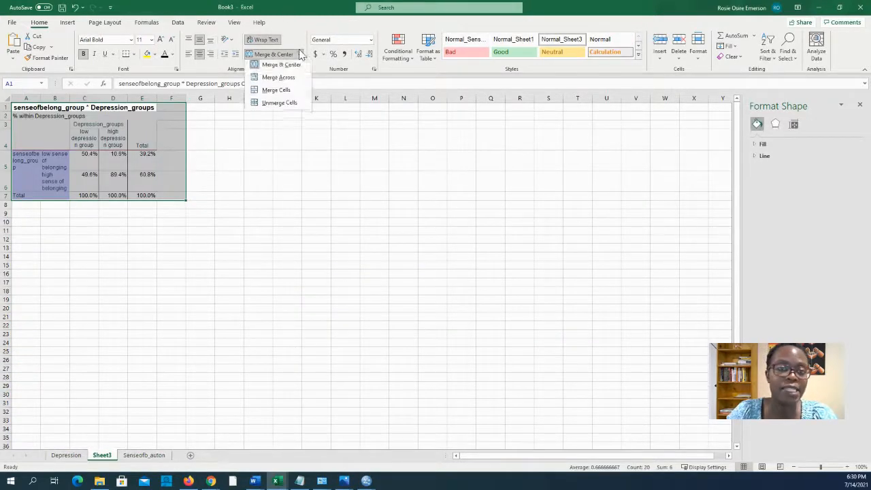
{"action": "left_click", "coordinate": [282, 108]}
Insert a 100% stacked bar chart from B4:D6 and make it taller.
{"action": "left_click_drag", "start_coordinate": [70, 150], "coordinate": [108, 181]}
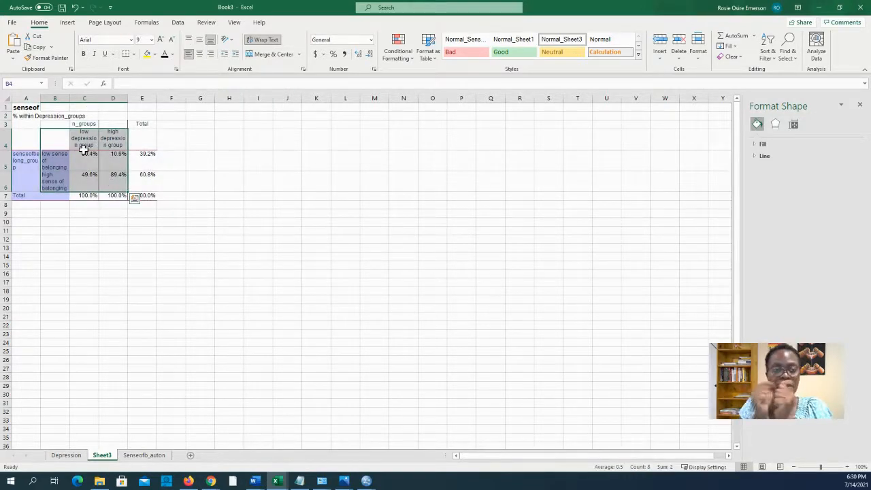
{"action": "left_click", "coordinate": [68, 22]}
{"action": "left_click", "coordinate": [375, 49]}
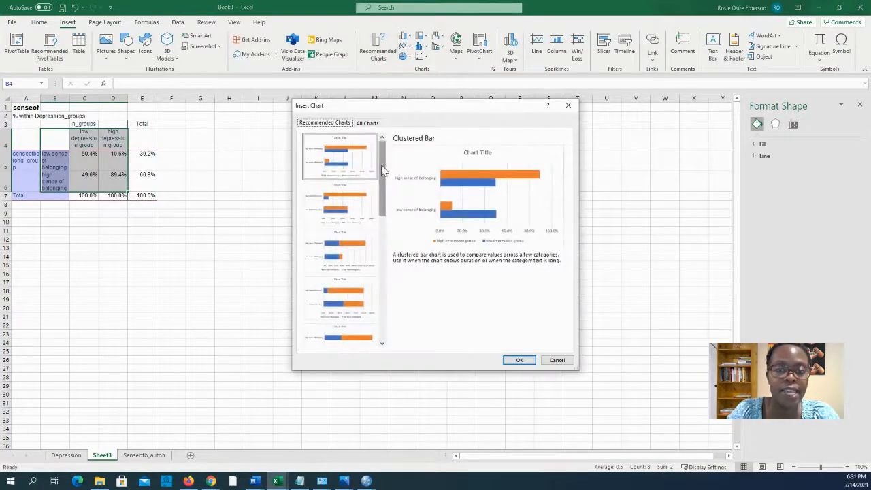
{"action": "left_click", "coordinate": [368, 122]}
{"action": "left_click", "coordinate": [324, 194]}
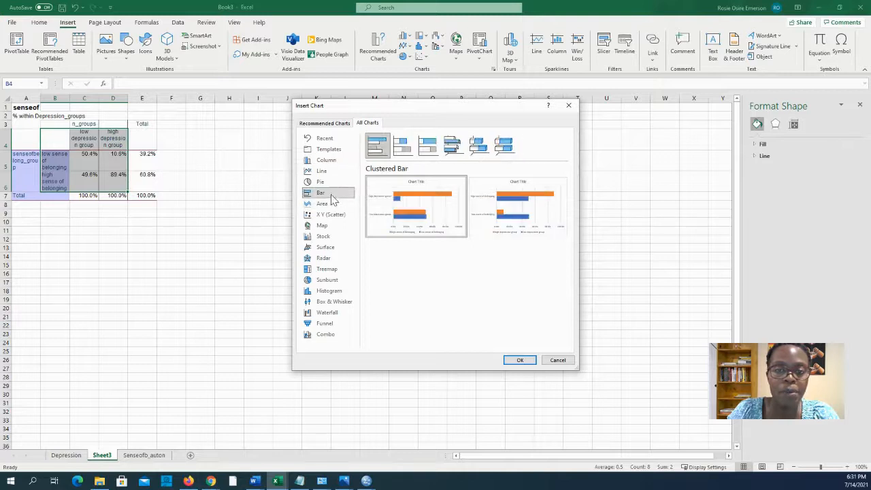
{"action": "left_click", "coordinate": [432, 152]}
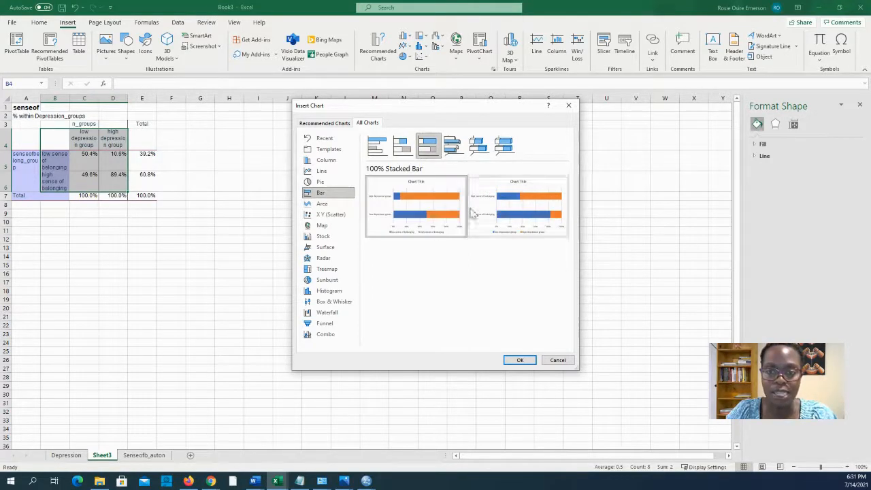
{"action": "mouse_move", "coordinate": [394, 204]}
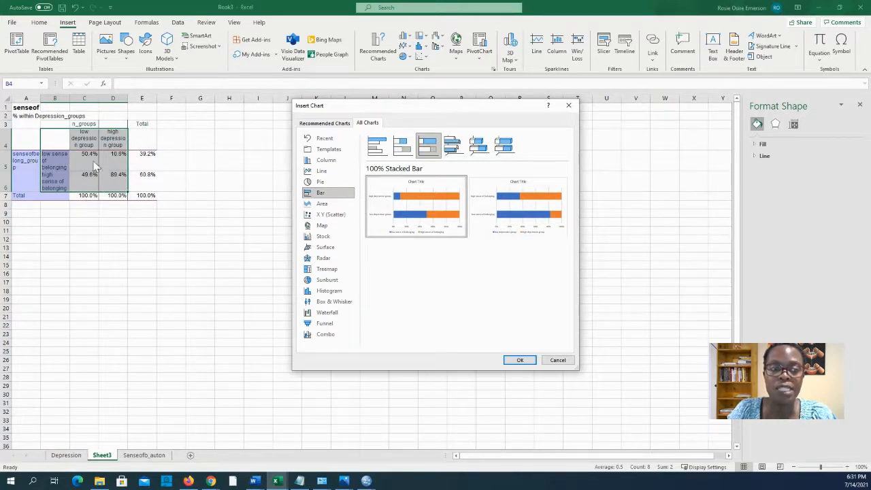
{"action": "mouse_move", "coordinate": [449, 203]}
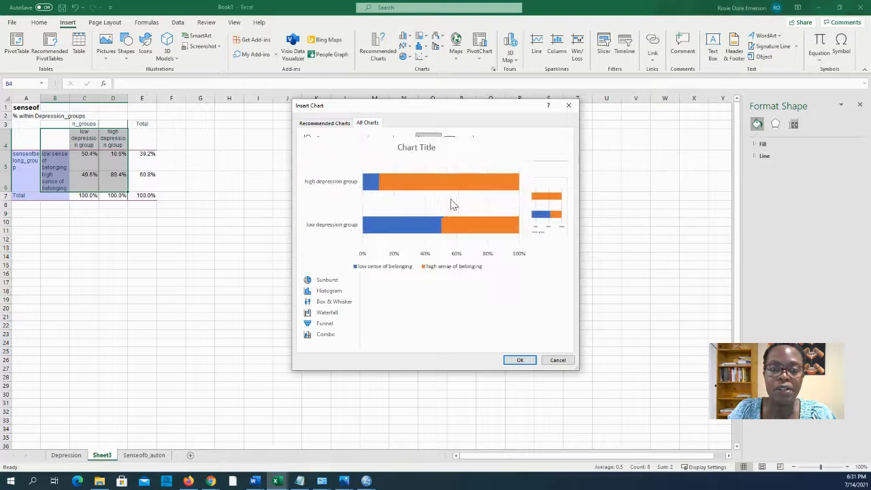
{"action": "mouse_move", "coordinate": [543, 215]}
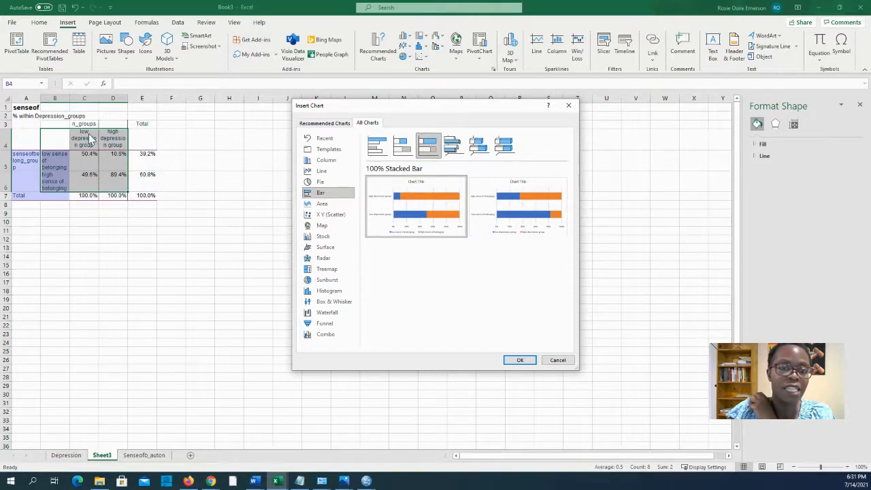
{"action": "mouse_move", "coordinate": [392, 216]}
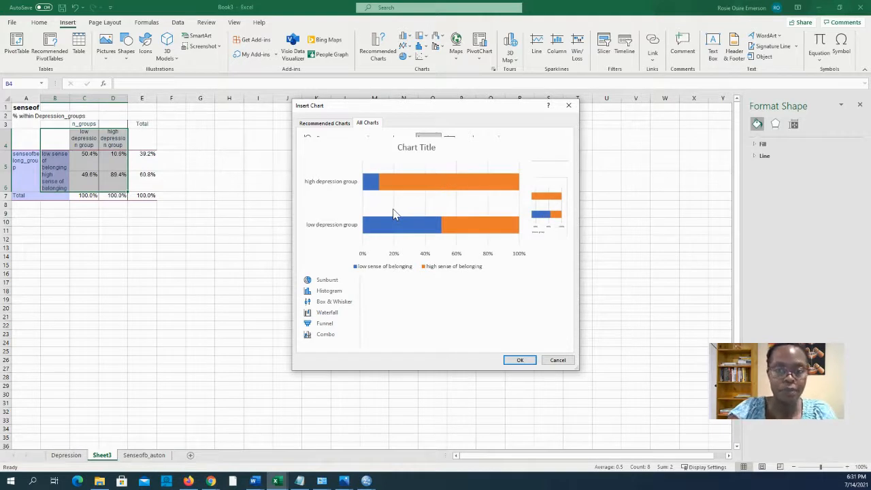
{"action": "left_click", "coordinate": [520, 360]}
{"action": "left_click_drag", "start_coordinate": [262, 210], "coordinate": [261, 169]}
{"action": "left_click", "coordinate": [354, 287]}
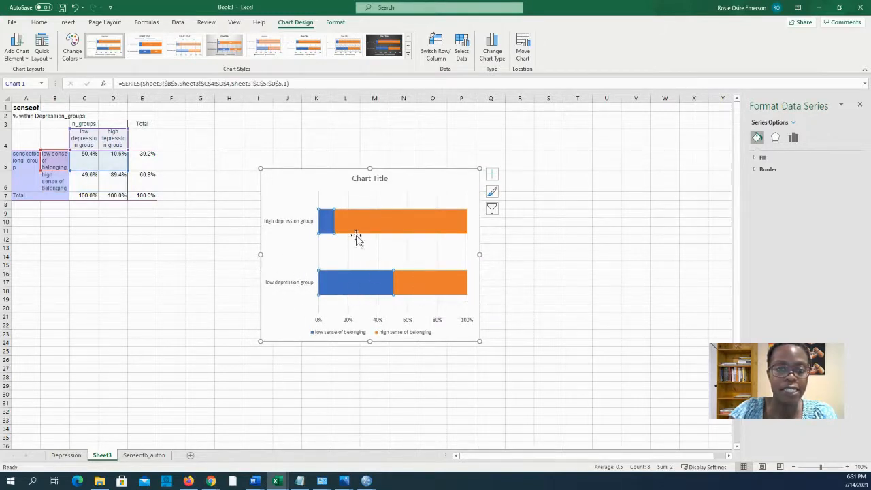
Add centred data labels to the bars and show the C5:D5 percentages with no decimals.
{"action": "left_click", "coordinate": [303, 199]}
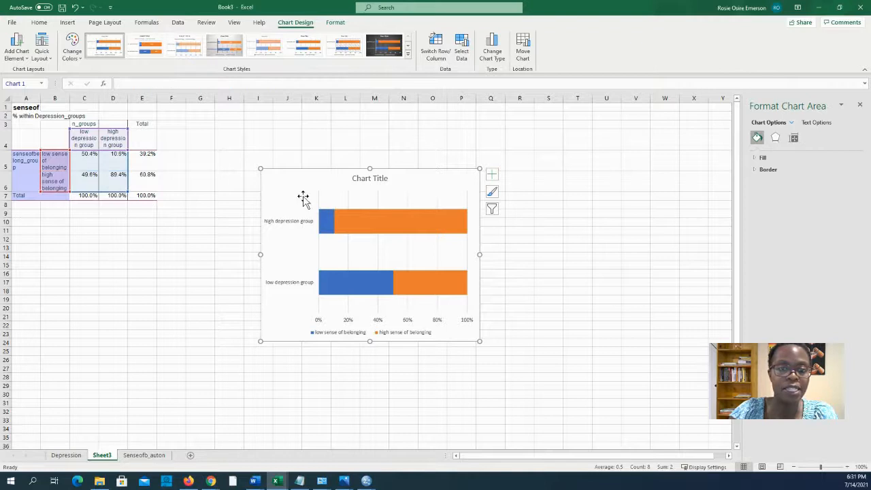
{"action": "left_click", "coordinate": [19, 52]}
{"action": "mouse_move", "coordinate": [34, 109]}
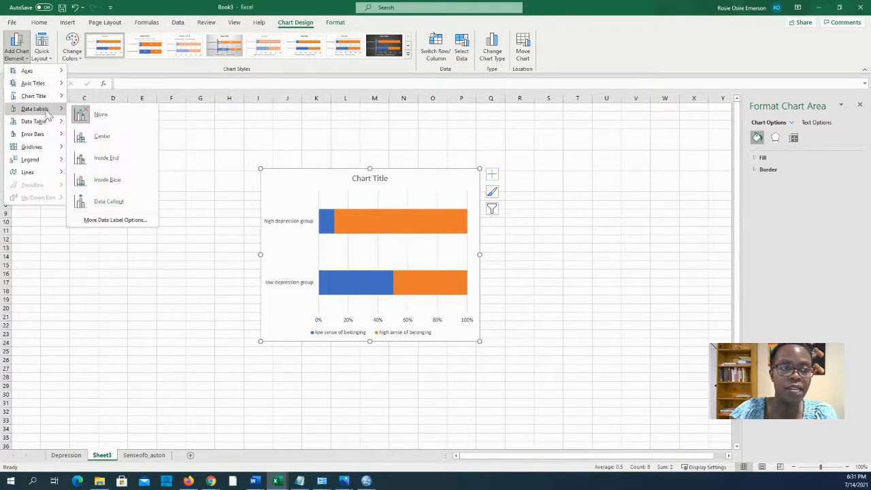
{"action": "left_click", "coordinate": [98, 136]}
{"action": "left_click_drag", "start_coordinate": [94, 161], "coordinate": [113, 175]}
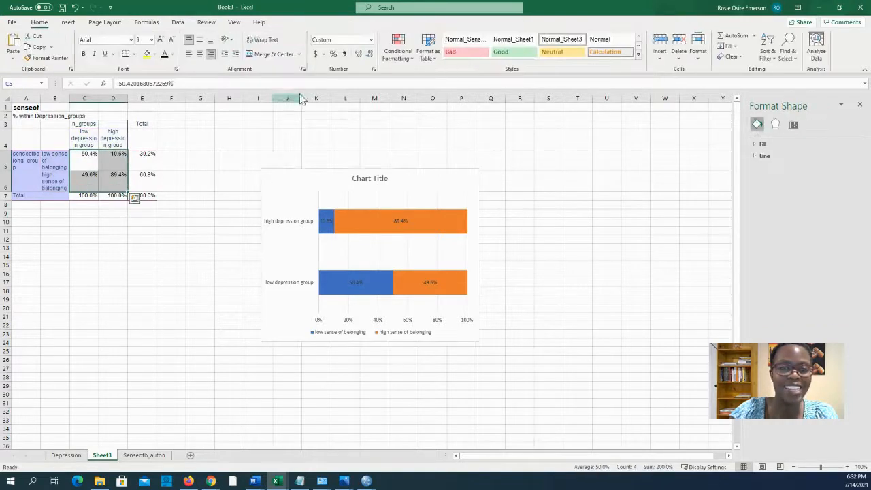
{"action": "left_click", "coordinate": [369, 56]}
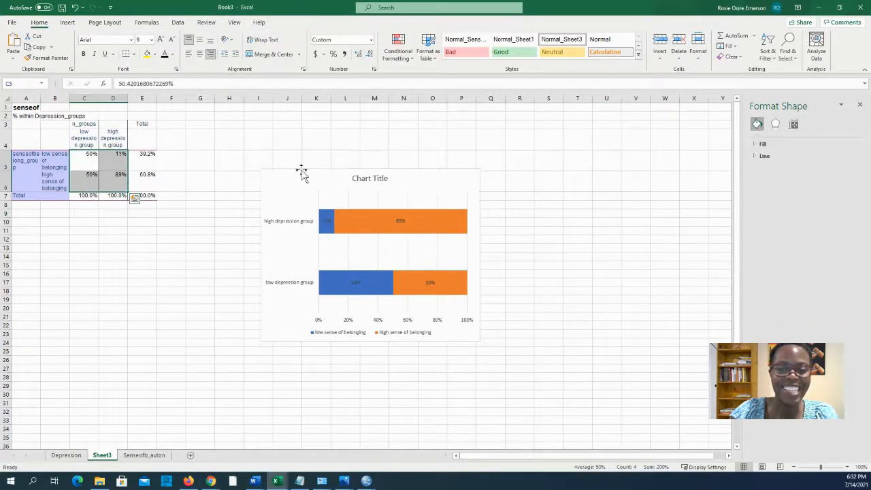
Enlarge the chart upward and to the left, then select its title.
{"action": "left_click", "coordinate": [262, 173]}
{"action": "left_click_drag", "start_coordinate": [259, 170], "coordinate": [256, 155]}
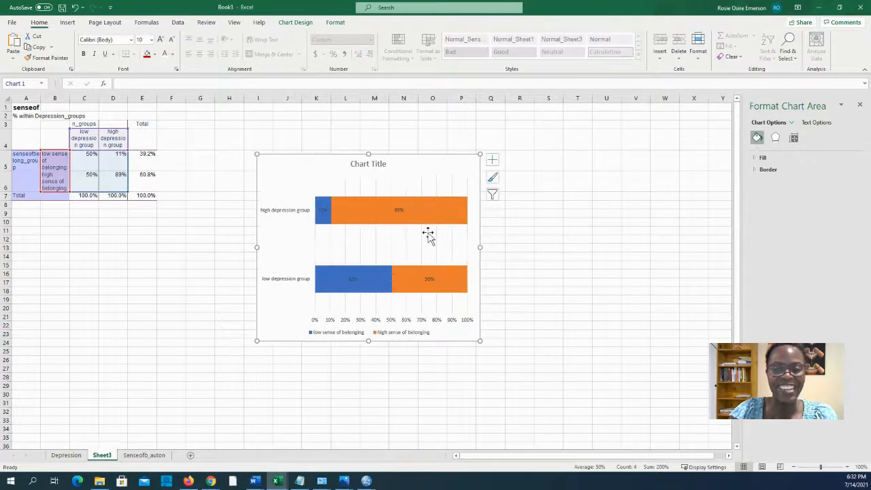
{"action": "mouse_move", "coordinate": [415, 209]}
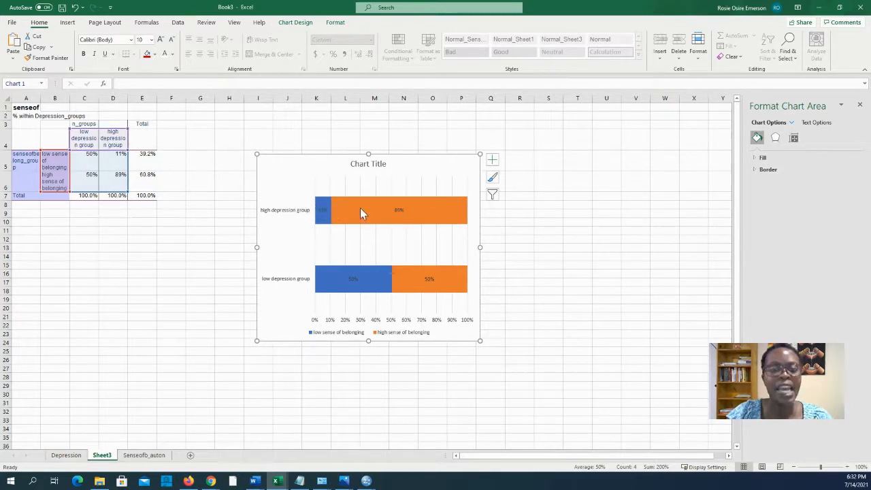
{"action": "mouse_move", "coordinate": [360, 211]}
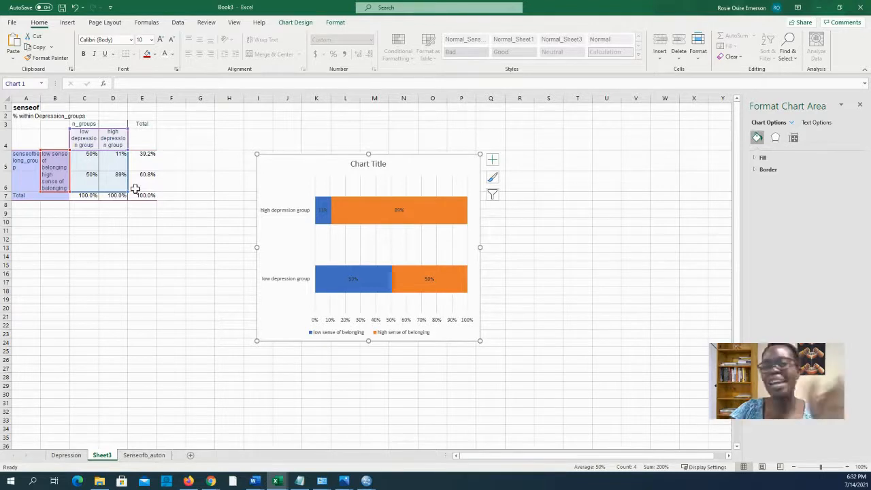
{"action": "left_click", "coordinate": [368, 168]}
Select the chart title text, deselect it, and minimize Excel to reveal the SPSS chi-square output.
{"action": "double_click", "coordinate": [370, 169]}
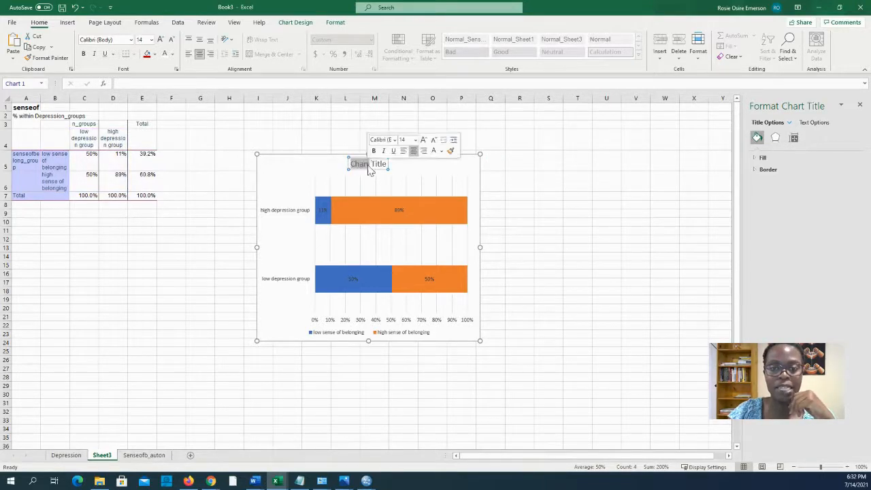
{"action": "triple_click", "coordinate": [369, 170]}
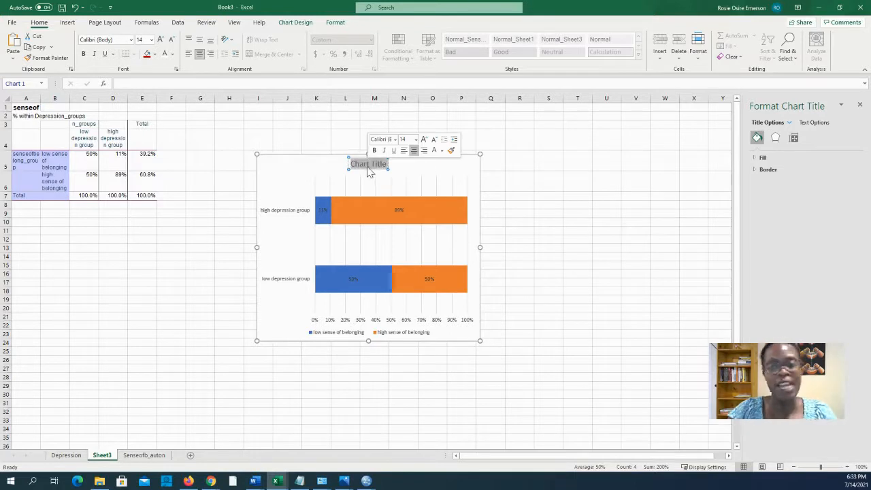
{"action": "left_click", "coordinate": [285, 171]}
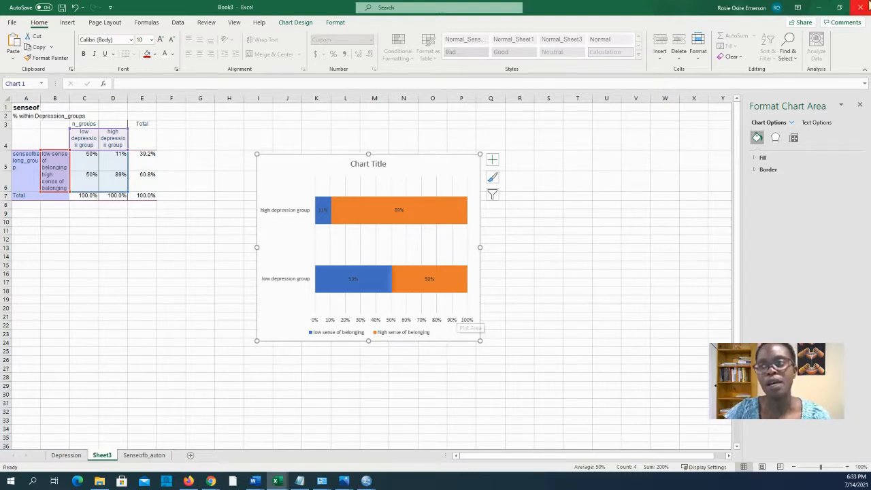
{"action": "left_click", "coordinate": [820, 8]}
Bring Syntax1 forward, maximize it, and select the EXAMINE block on lines 38–44.
{"action": "scroll", "coordinate": [395, 266], "scroll_direction": "down", "scroll_amount": 1}
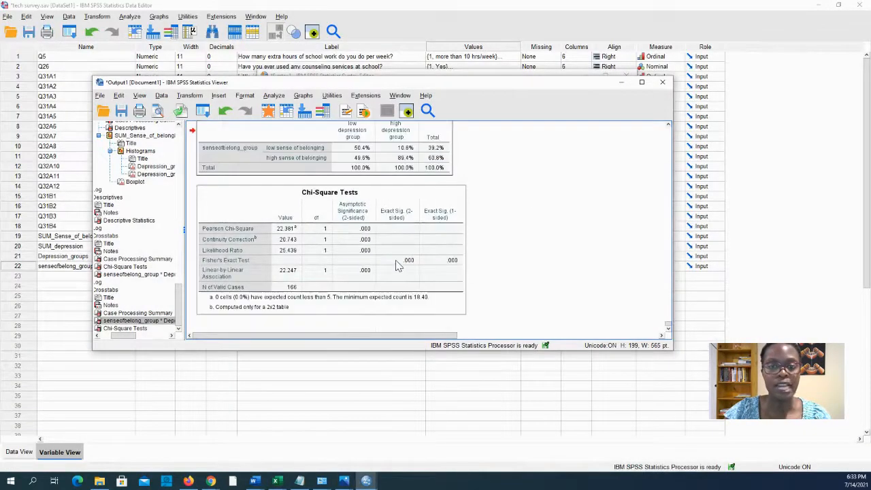
{"action": "left_click_drag", "start_coordinate": [422, 85], "coordinate": [480, 98]}
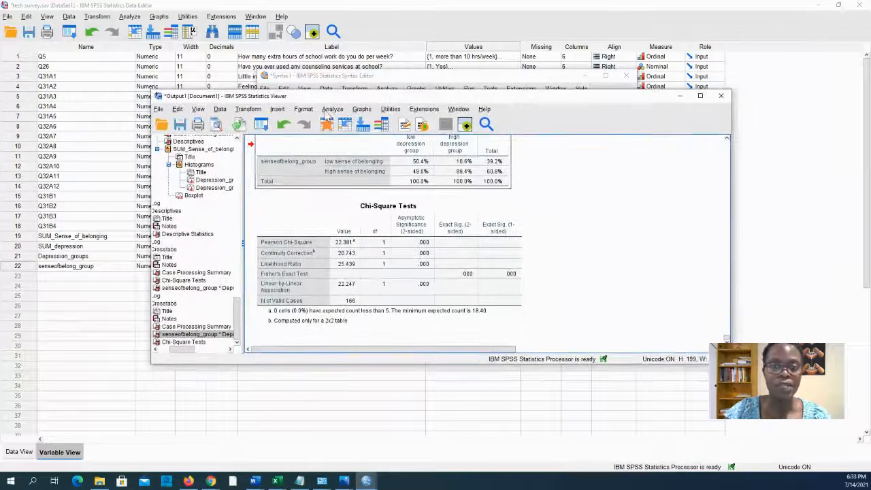
{"action": "mouse_move", "coordinate": [366, 481]}
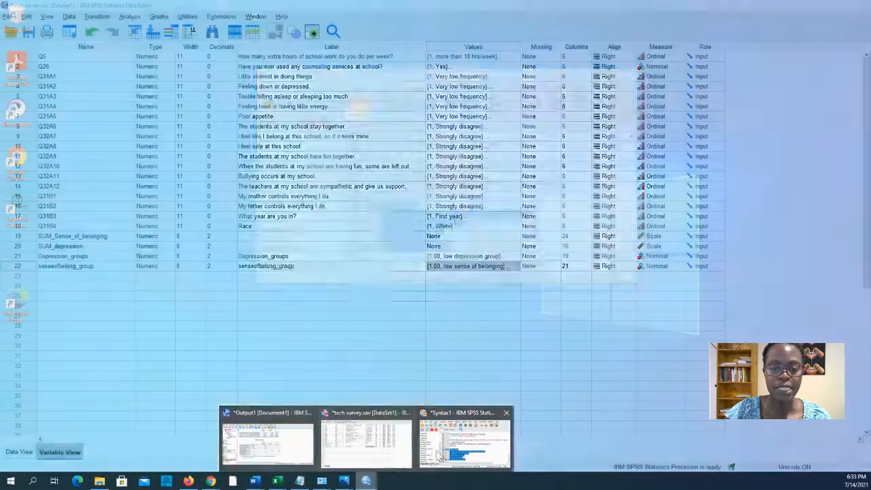
{"action": "left_click", "coordinate": [442, 454]}
{"action": "scroll", "coordinate": [437, 226], "scroll_direction": "up", "scroll_amount": 2}
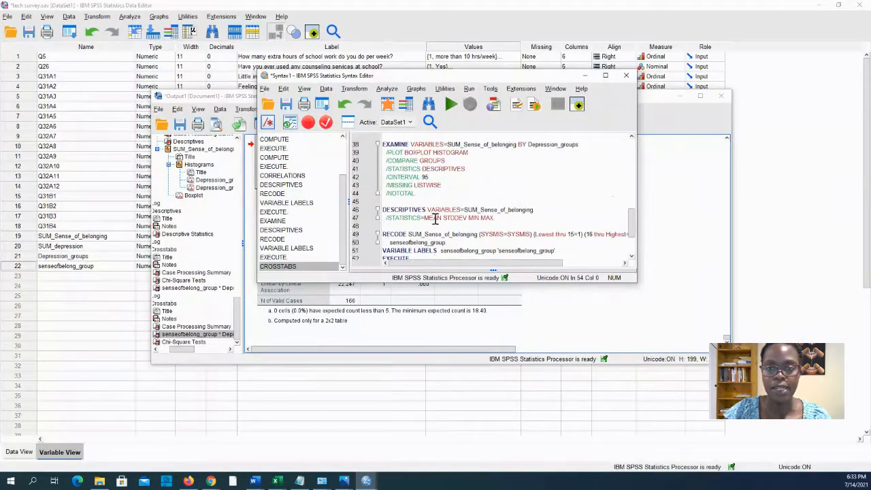
{"action": "left_click", "coordinate": [465, 217]}
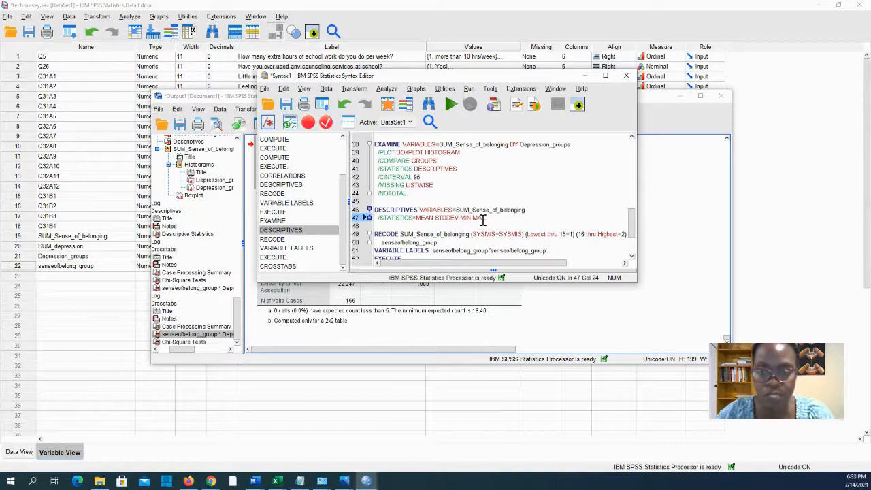
{"action": "scroll", "coordinate": [501, 218], "scroll_direction": "down", "scroll_amount": 2}
{"action": "left_click", "coordinate": [605, 75]}
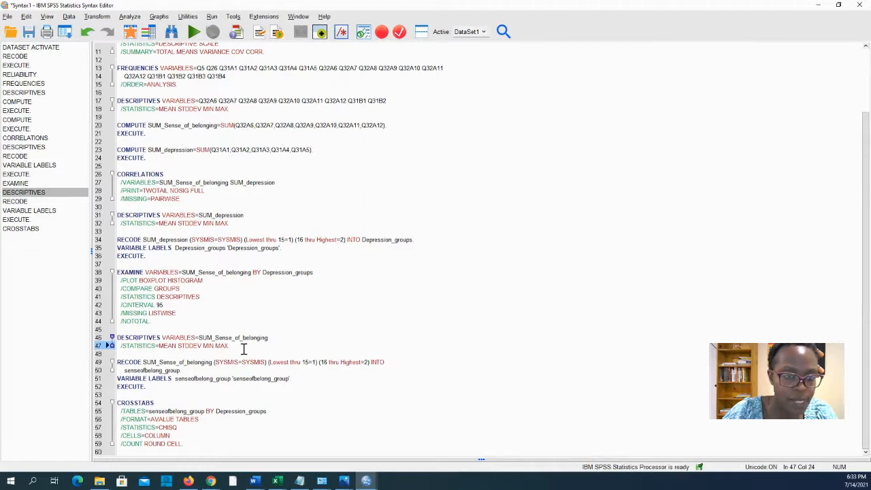
{"action": "left_click_drag", "start_coordinate": [162, 323], "coordinate": [106, 275]}
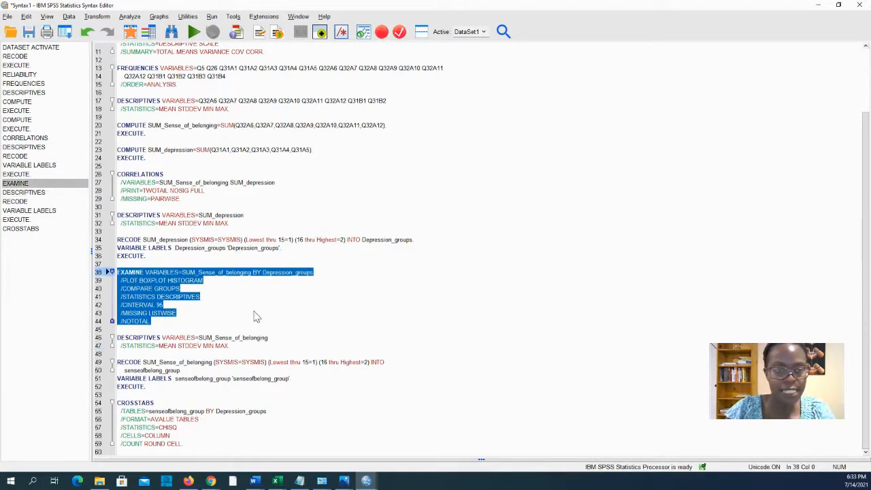
Duplicate the EXAMINE block below the CROSSTABS command.
{"action": "key", "text": "ctrl+c"}
{"action": "left_click", "coordinate": [209, 443]}
{"action": "key", "text": "Return"}
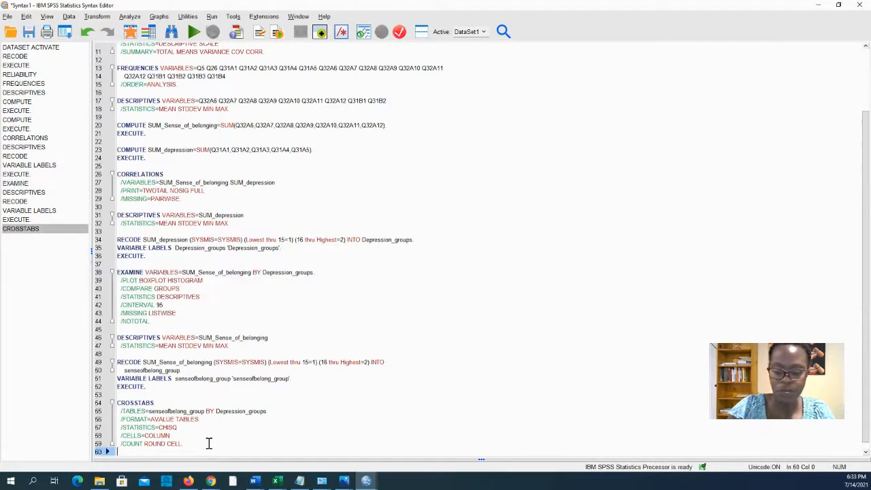
{"action": "key", "text": "ctrl+v"}
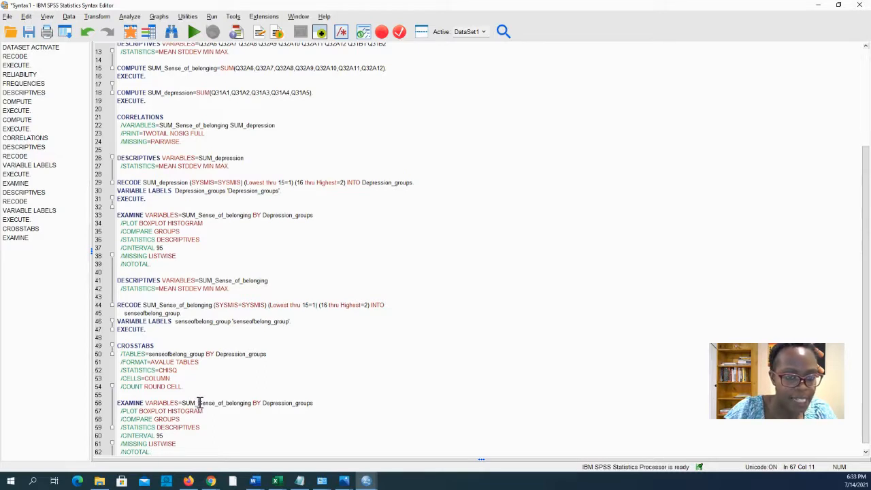
Change the new EXAMINE variables to SUM_depression BY senseofbelong_group and select the block.
{"action": "left_click_drag", "start_coordinate": [208, 402], "coordinate": [247, 403]}
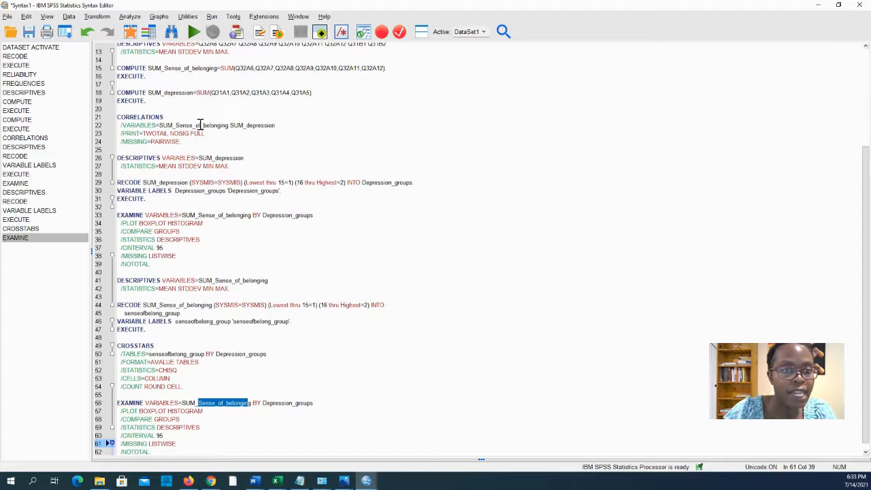
{"action": "left_click_drag", "start_coordinate": [149, 93], "coordinate": [191, 92]}
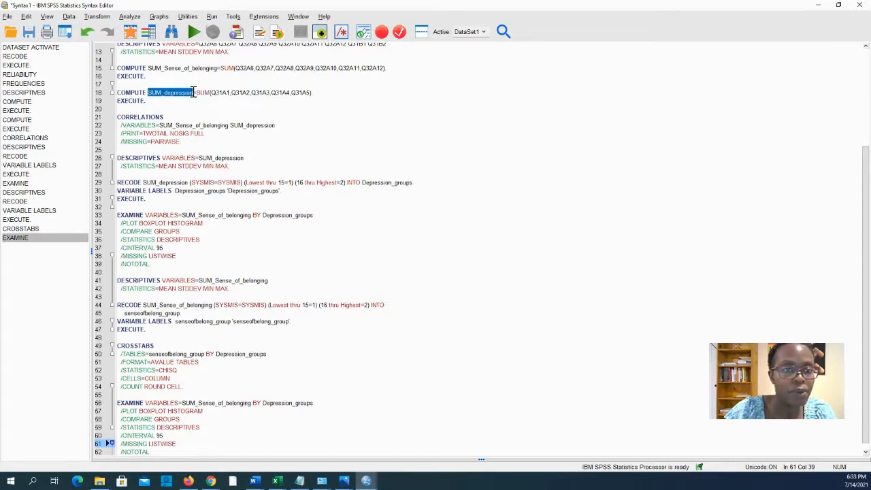
{"action": "left_click", "coordinate": [206, 371]}
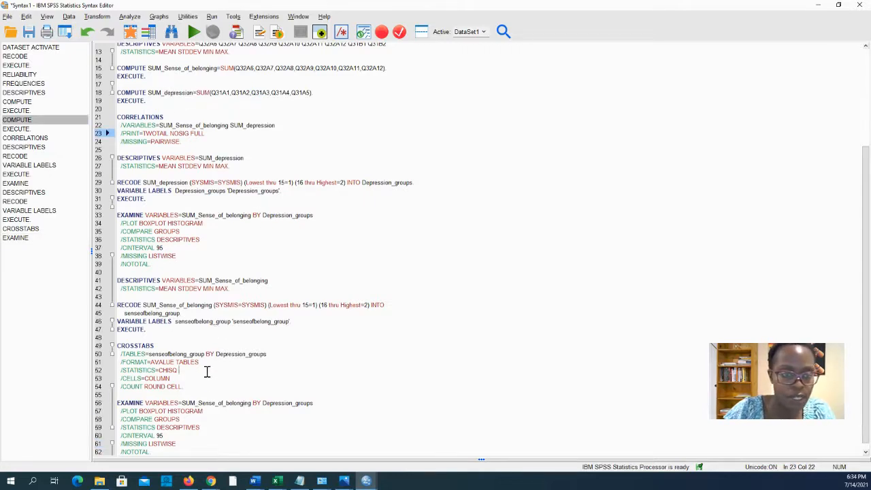
{"action": "left_click_drag", "start_coordinate": [183, 403], "coordinate": [292, 404]}
{"action": "key", "text": "ctrl+v"}
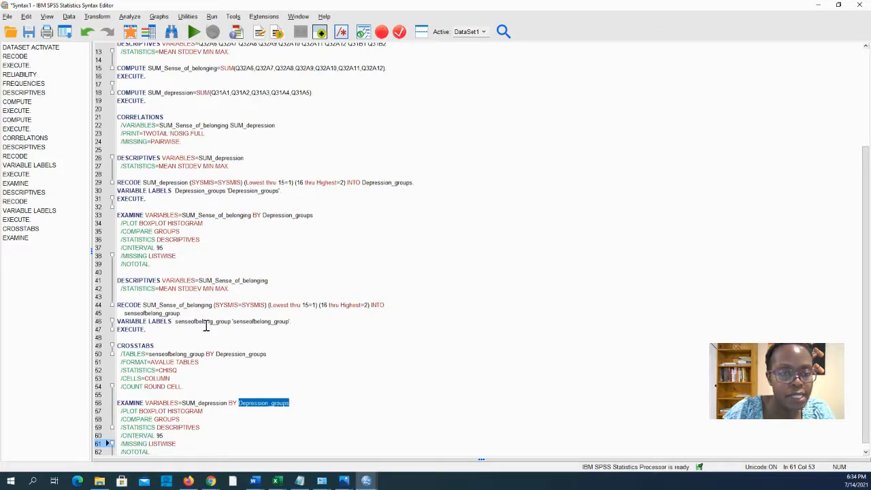
{"action": "left_click_drag", "start_coordinate": [175, 322], "coordinate": [232, 326]}
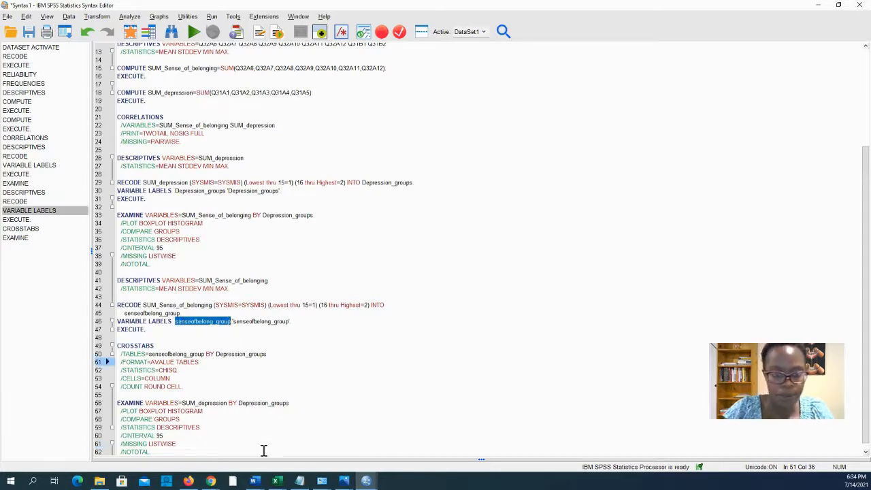
{"action": "left_click_drag", "start_coordinate": [239, 405], "coordinate": [287, 404]}
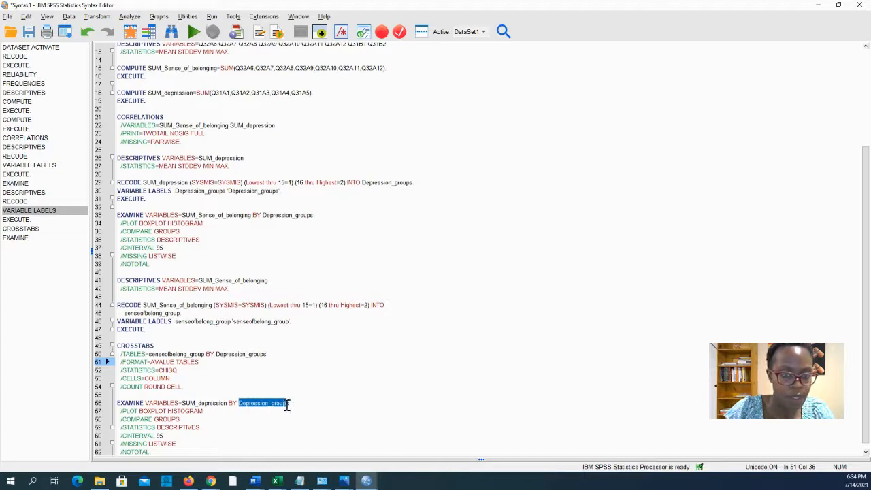
{"action": "key", "text": "ctrl+v"}
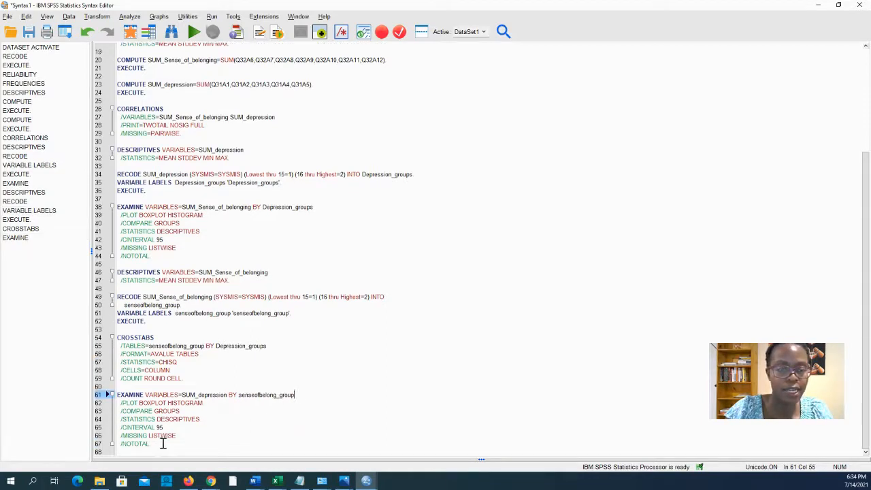
{"action": "left_click_drag", "start_coordinate": [163, 444], "coordinate": [102, 388]}
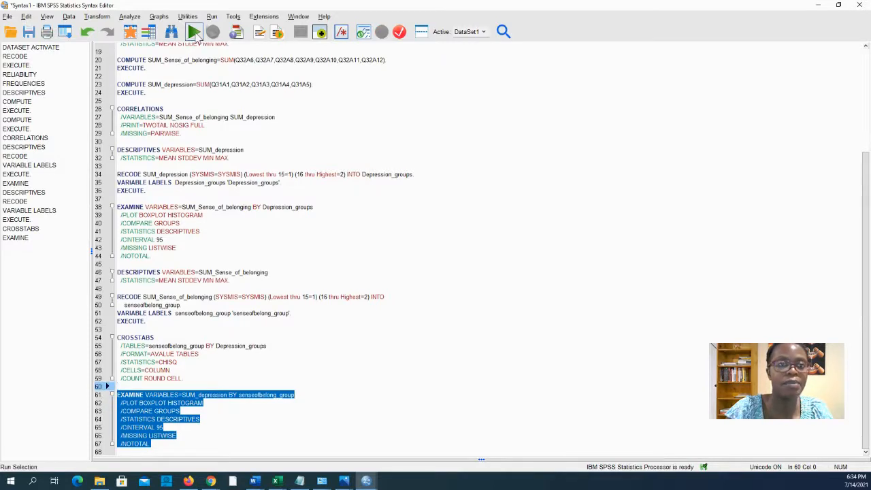
Run the new EXAMINE and scroll to the SUM_depression boxplot by senseofbelong_group.
{"action": "left_click", "coordinate": [196, 34]}
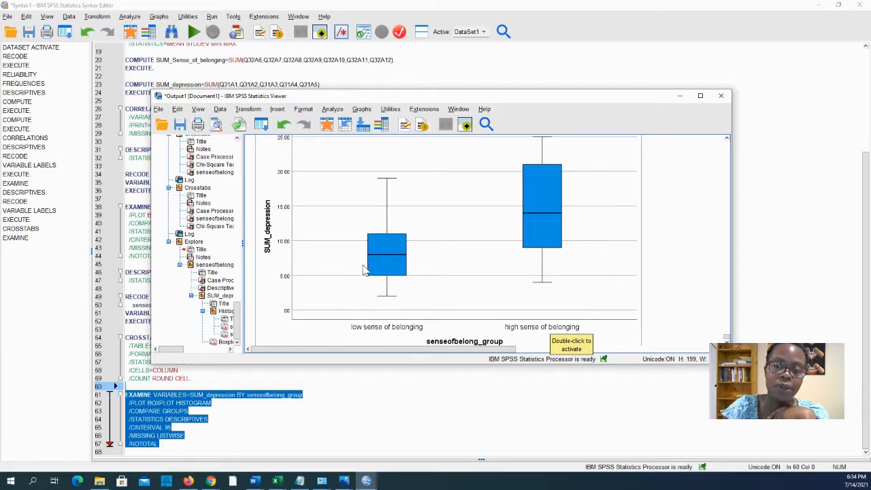
{"action": "scroll", "coordinate": [367, 271], "scroll_direction": "up", "scroll_amount": 15}
{"action": "scroll", "coordinate": [371, 272], "scroll_direction": "down", "scroll_amount": 12}
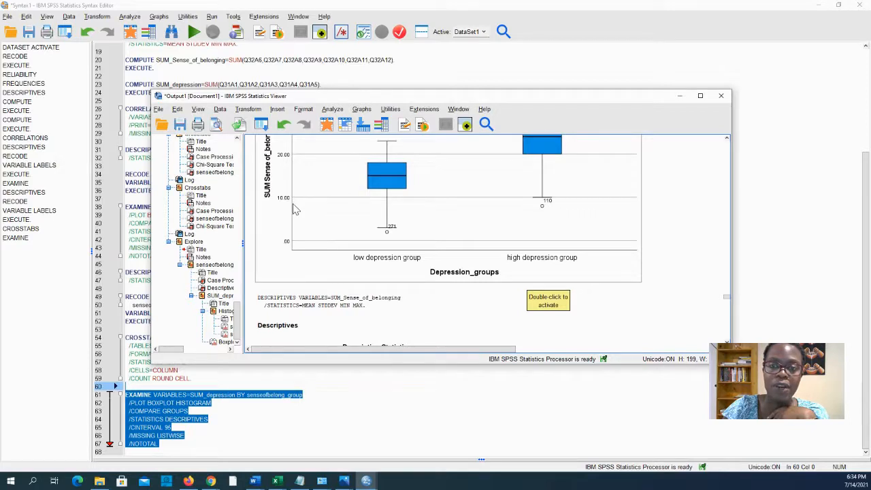
{"action": "scroll", "coordinate": [508, 289], "scroll_direction": "down", "scroll_amount": 15}
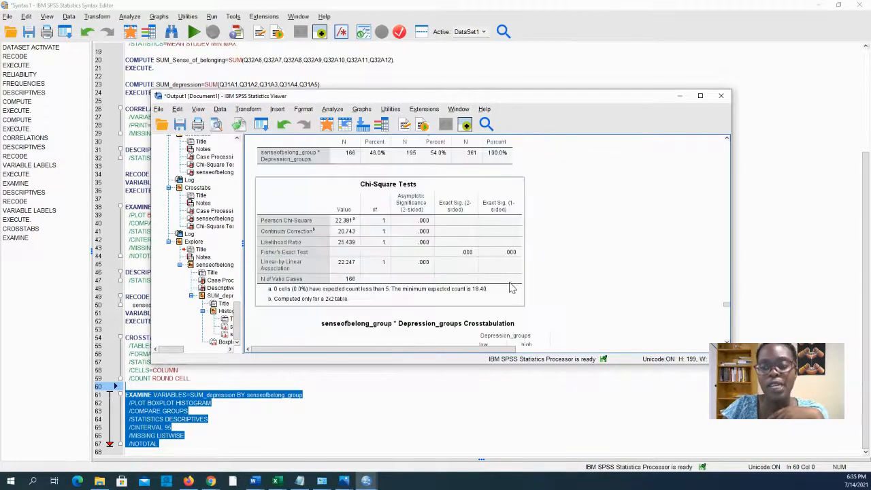
{"action": "scroll", "coordinate": [511, 289], "scroll_direction": "down", "scroll_amount": 10}
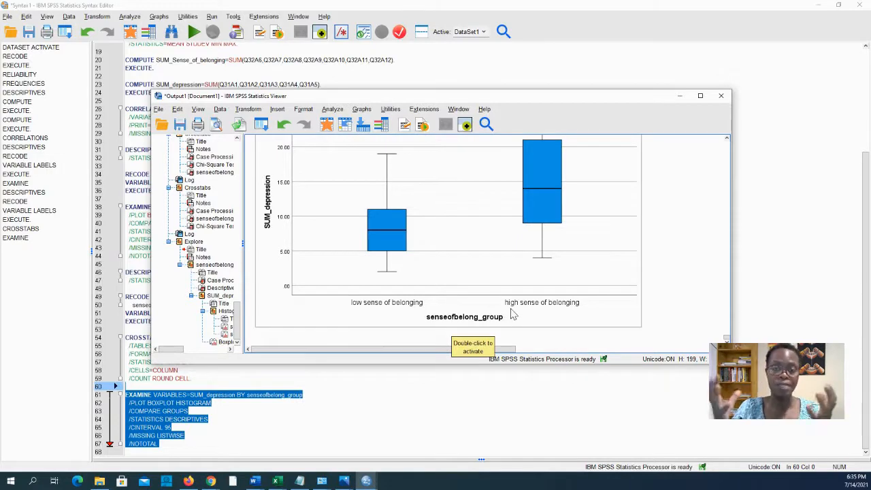
Dismiss the Analyze menu and jump to the Crosstabs output with its Chi-Square Tests.
{"action": "left_click", "coordinate": [333, 109]}
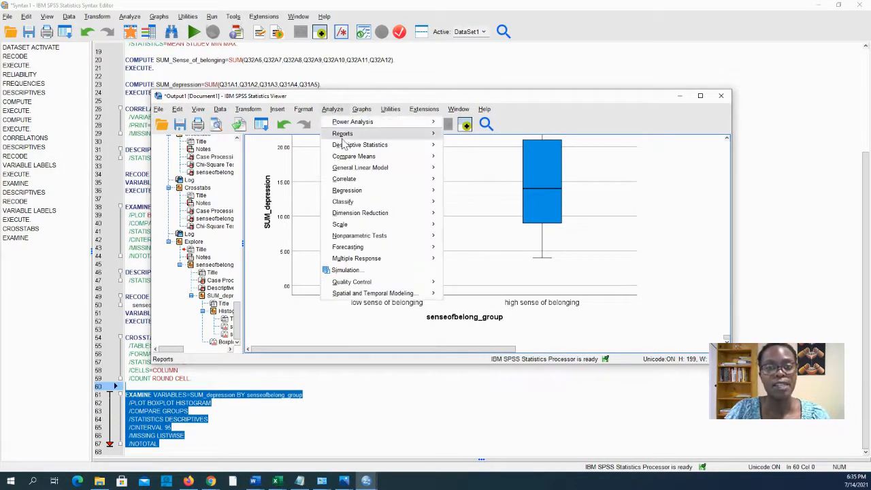
{"action": "mouse_move", "coordinate": [349, 150]}
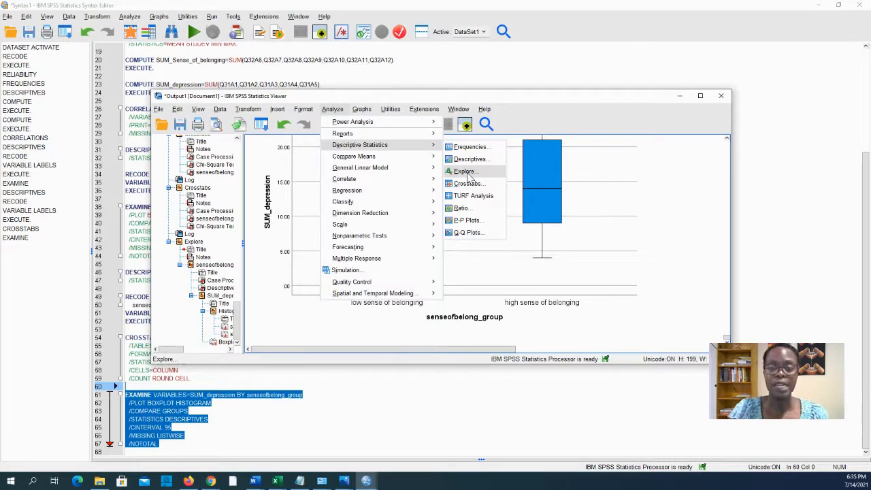
{"action": "left_click", "coordinate": [512, 290]}
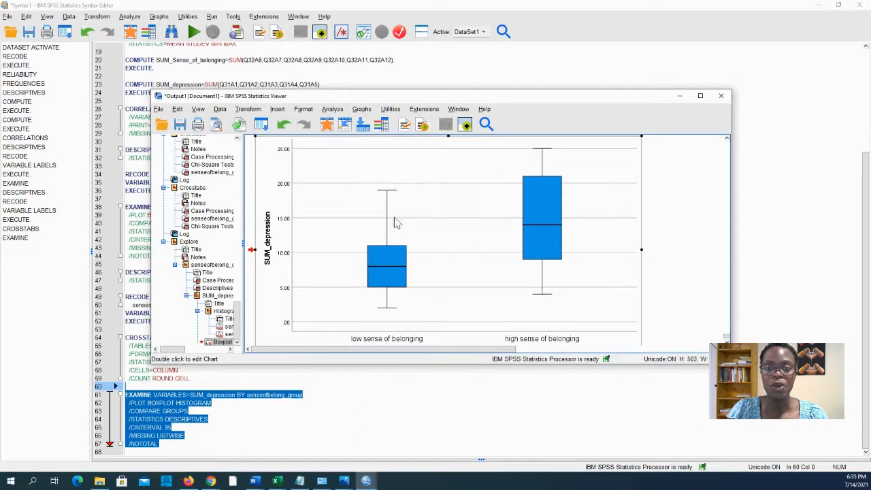
{"action": "scroll", "coordinate": [463, 264], "scroll_direction": "up", "scroll_amount": 5}
{"action": "scroll", "coordinate": [463, 264], "scroll_direction": "up", "scroll_amount": 10}
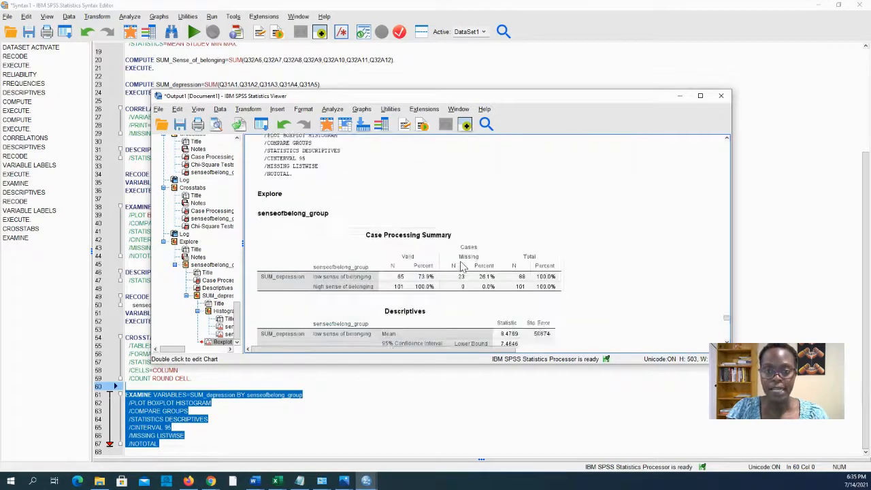
{"action": "scroll", "coordinate": [461, 265], "scroll_direction": "up", "scroll_amount": 4}
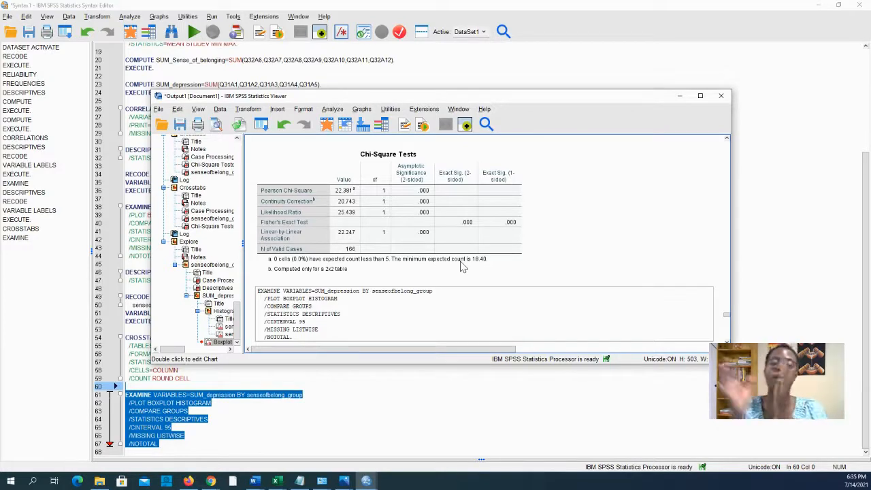
{"action": "scroll", "coordinate": [461, 266], "scroll_direction": "up", "scroll_amount": 3}
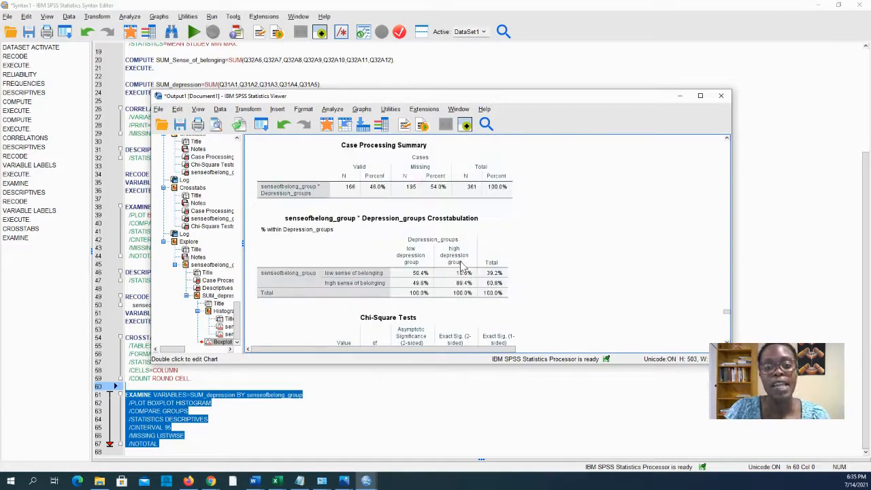
{"action": "scroll", "coordinate": [460, 266], "scroll_direction": "up", "scroll_amount": 2}
{"action": "scroll", "coordinate": [461, 266], "scroll_direction": "up", "scroll_amount": 2}
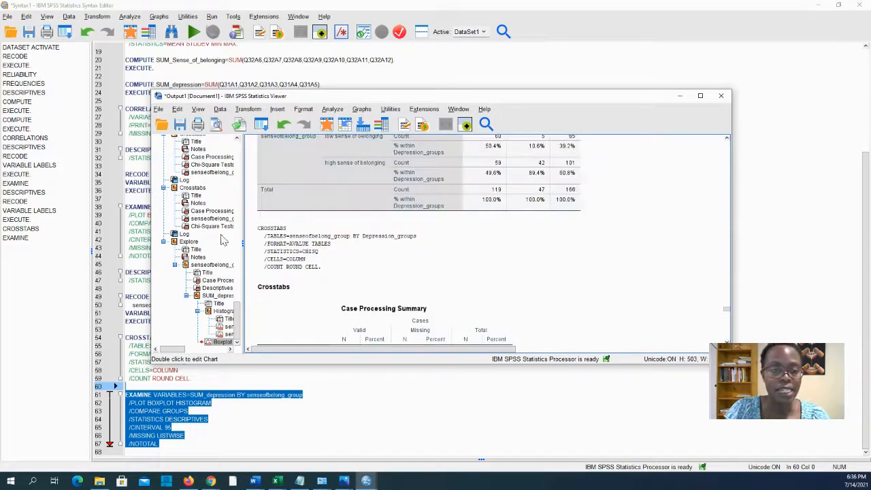
{"action": "left_click", "coordinate": [192, 189]}
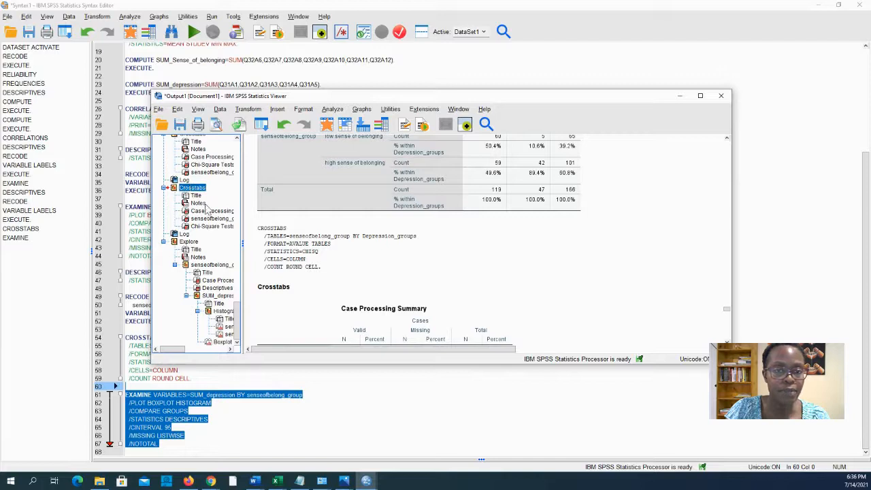
{"action": "scroll", "coordinate": [447, 298], "scroll_direction": "down", "scroll_amount": 6}
{"action": "scroll", "coordinate": [443, 293], "scroll_direction": "down", "scroll_amount": 1}
{"action": "scroll", "coordinate": [446, 204], "scroll_direction": "up", "scroll_amount": 1}
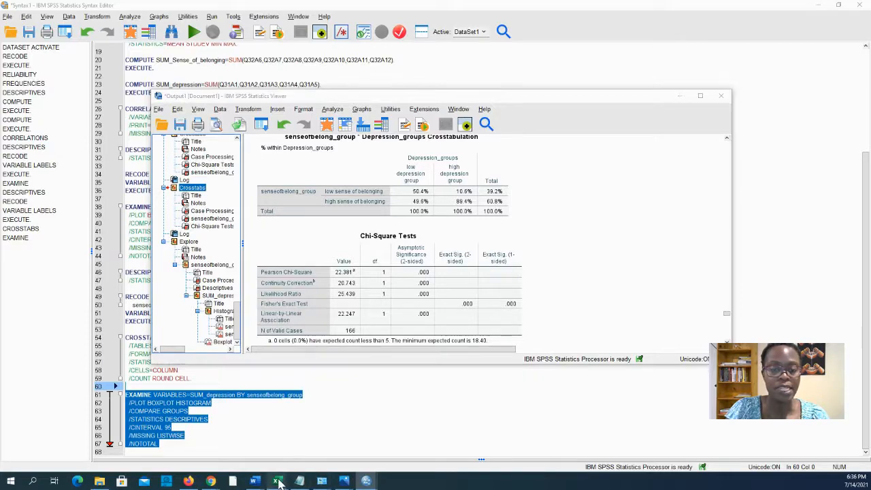
{"action": "mouse_move", "coordinate": [276, 481]}
{"action": "left_click", "coordinate": [456, 407]}
{"action": "mouse_move", "coordinate": [361, 208]}
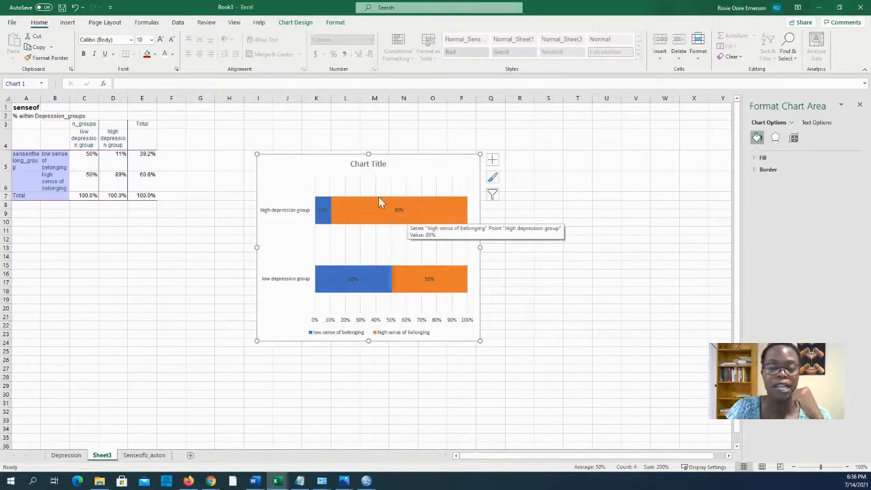
{"action": "left_click", "coordinate": [820, 11]}
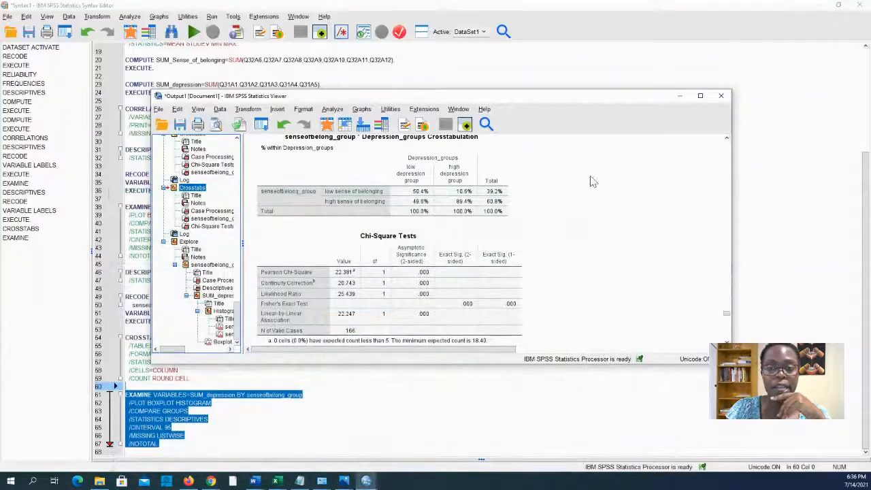
Jump to the Correlations output showing the .703 correlation, then scroll to Descriptives.
{"action": "scroll", "coordinate": [509, 255], "scroll_direction": "up", "scroll_amount": 10}
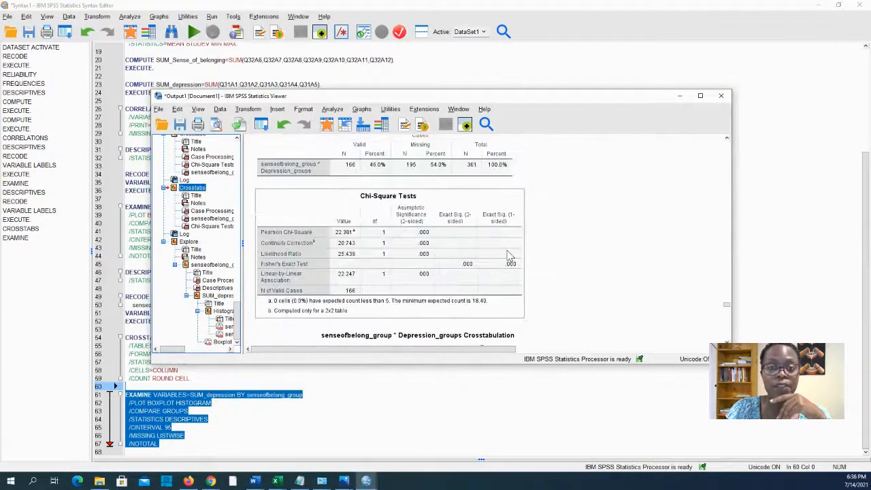
{"action": "scroll", "coordinate": [509, 255], "scroll_direction": "up", "scroll_amount": 5}
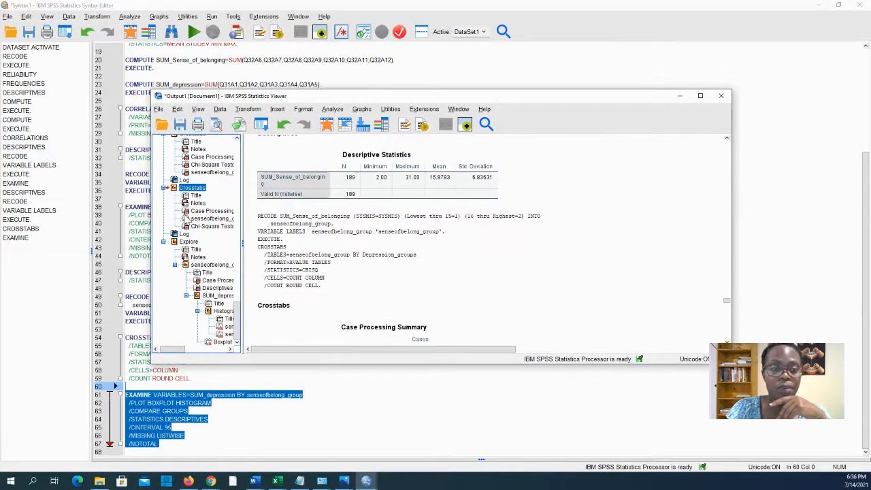
{"action": "scroll", "coordinate": [193, 219], "scroll_direction": "up", "scroll_amount": 2}
{"action": "scroll", "coordinate": [193, 216], "scroll_direction": "up", "scroll_amount": 4}
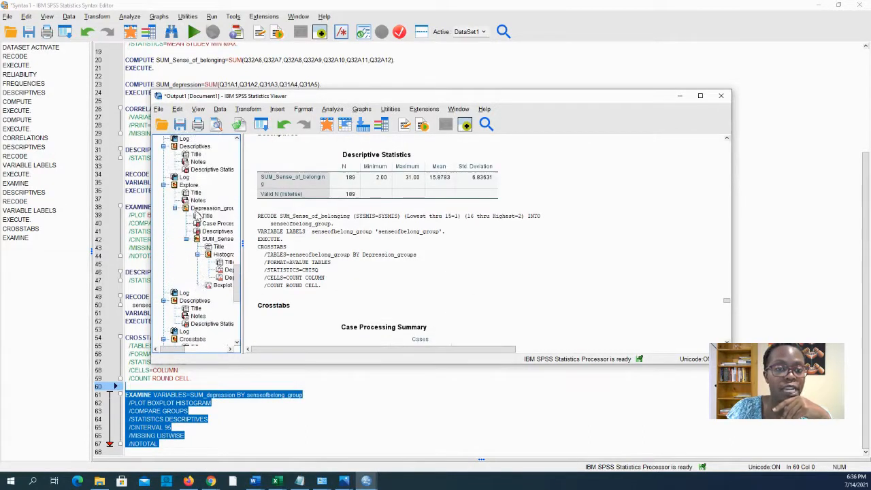
{"action": "scroll", "coordinate": [199, 179], "scroll_direction": "up", "scroll_amount": 2}
{"action": "left_click", "coordinate": [196, 153]}
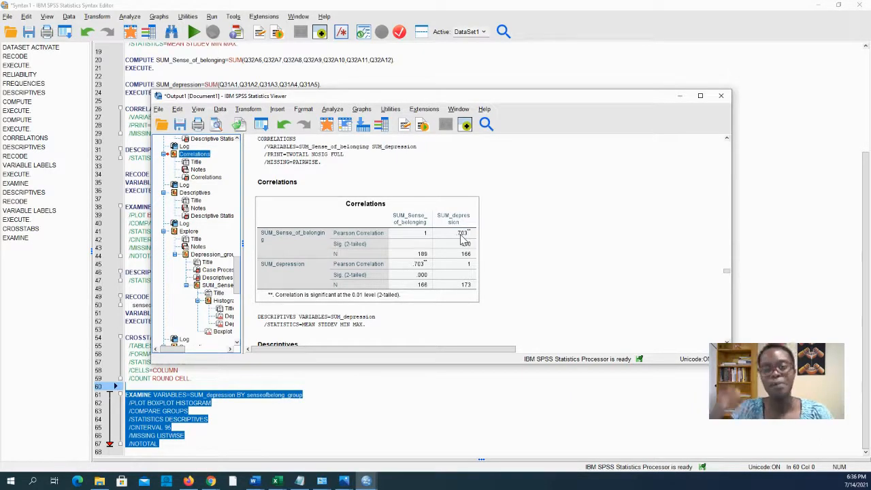
{"action": "scroll", "coordinate": [558, 301], "scroll_direction": "down", "scroll_amount": 2}
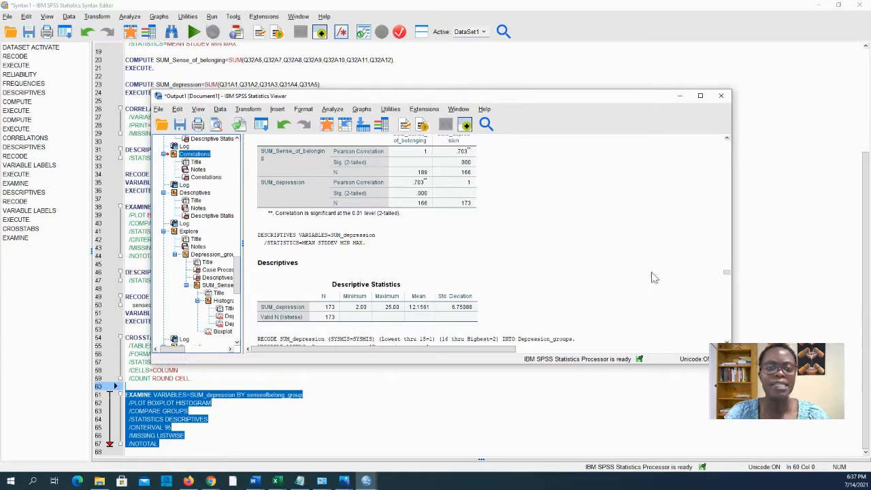
{"action": "left_click", "coordinate": [339, 111]}
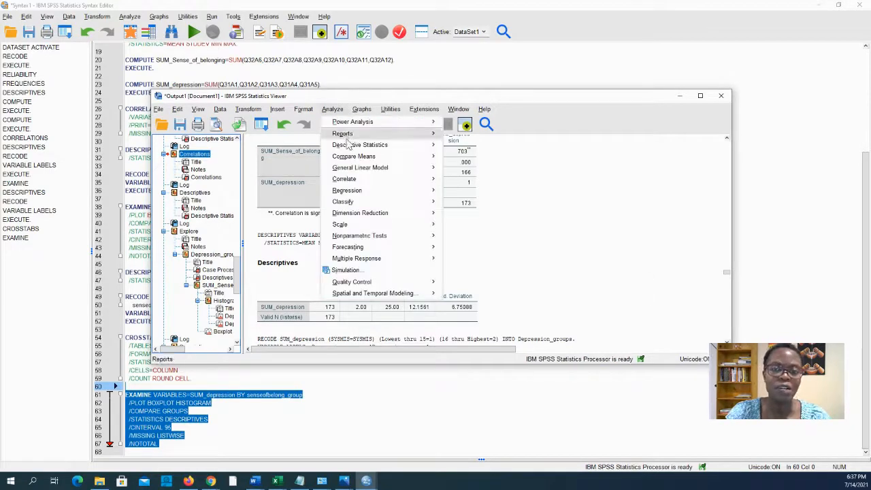
{"action": "mouse_move", "coordinate": [422, 145]}
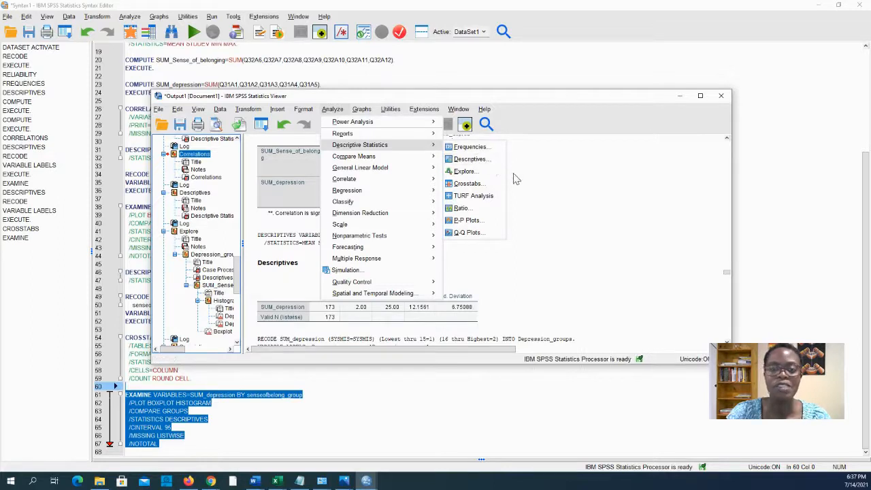
{"action": "mouse_move", "coordinate": [349, 120]}
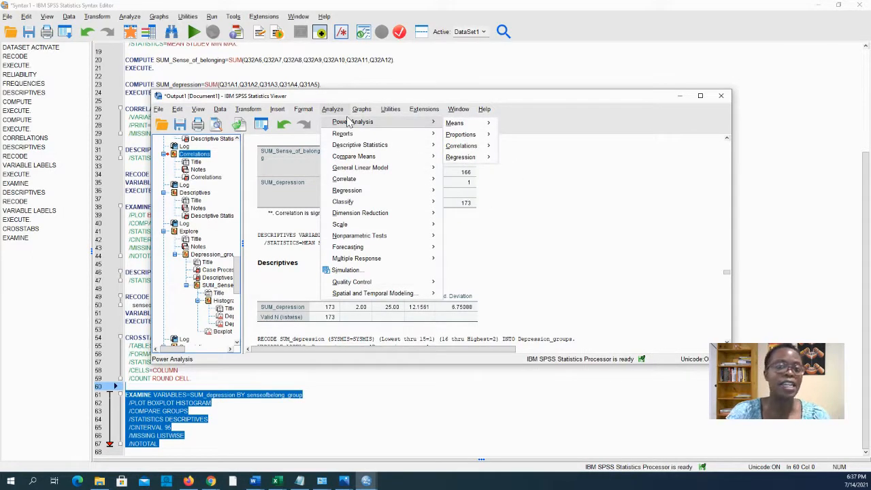
{"action": "mouse_move", "coordinate": [249, 110]}
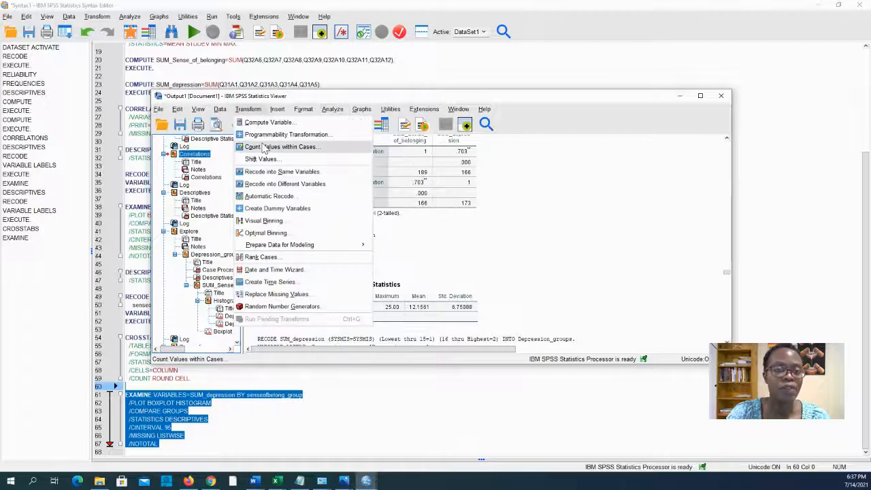
{"action": "left_click", "coordinate": [280, 184]}
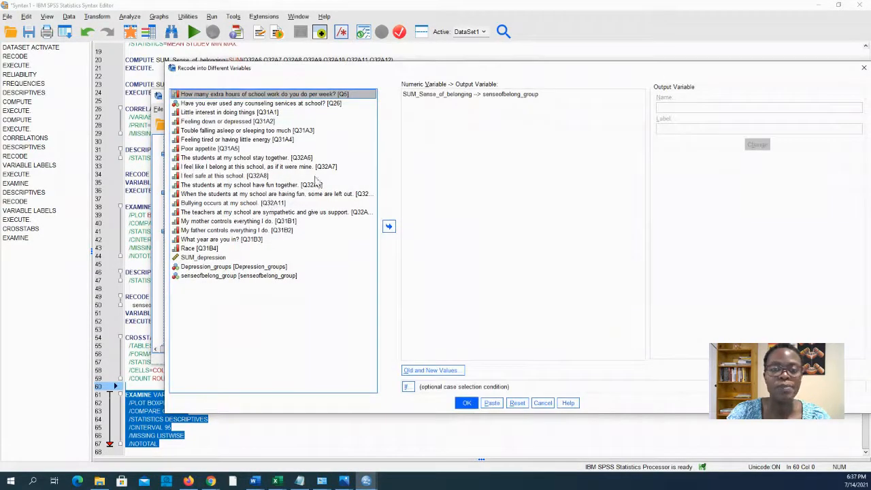
{"action": "left_click", "coordinate": [439, 373]}
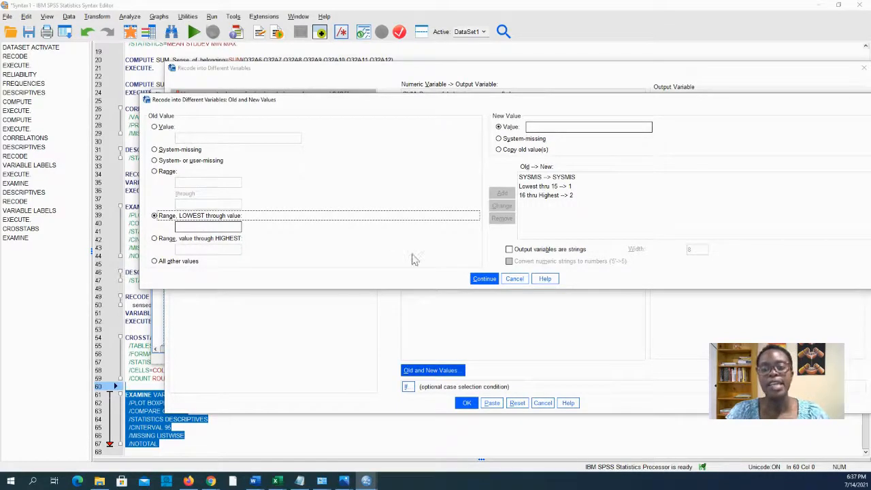
{"action": "left_click", "coordinate": [515, 278]}
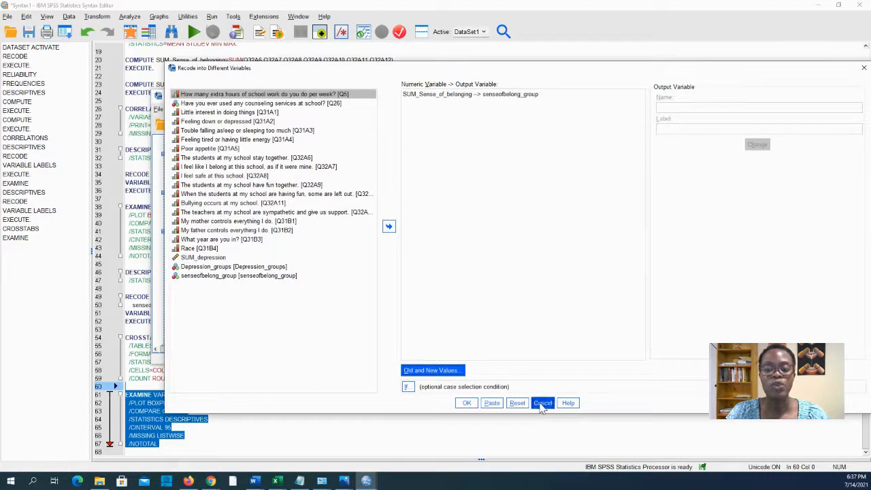
{"action": "left_click", "coordinate": [542, 403]}
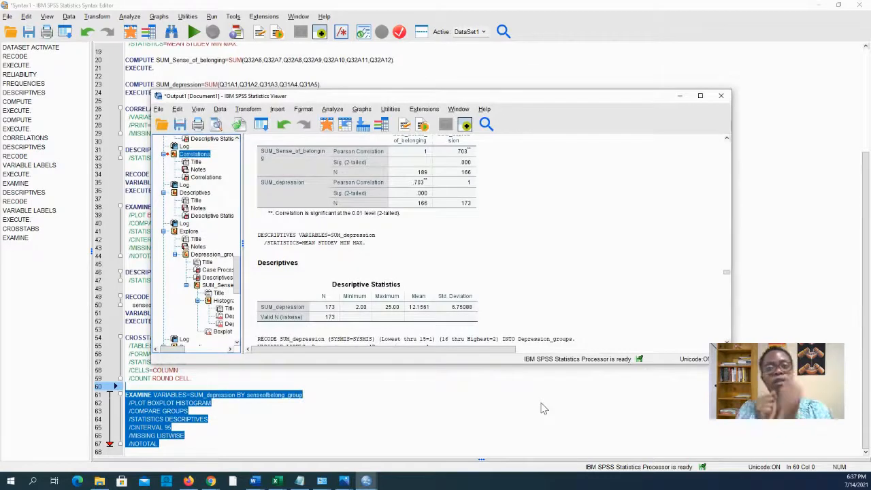